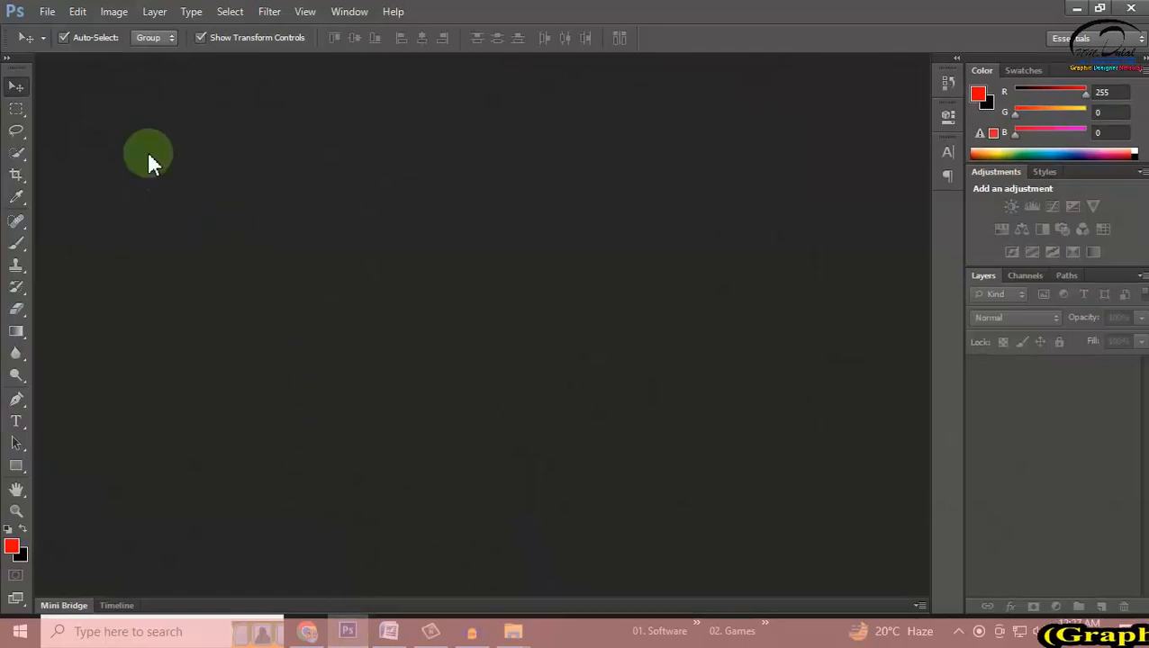
Start a new document with its units in millimetres, a width of 40 mm and a height of 50 mm
{"action": "left_click", "coordinate": [49, 12]}
{"action": "left_click", "coordinate": [79, 32]}
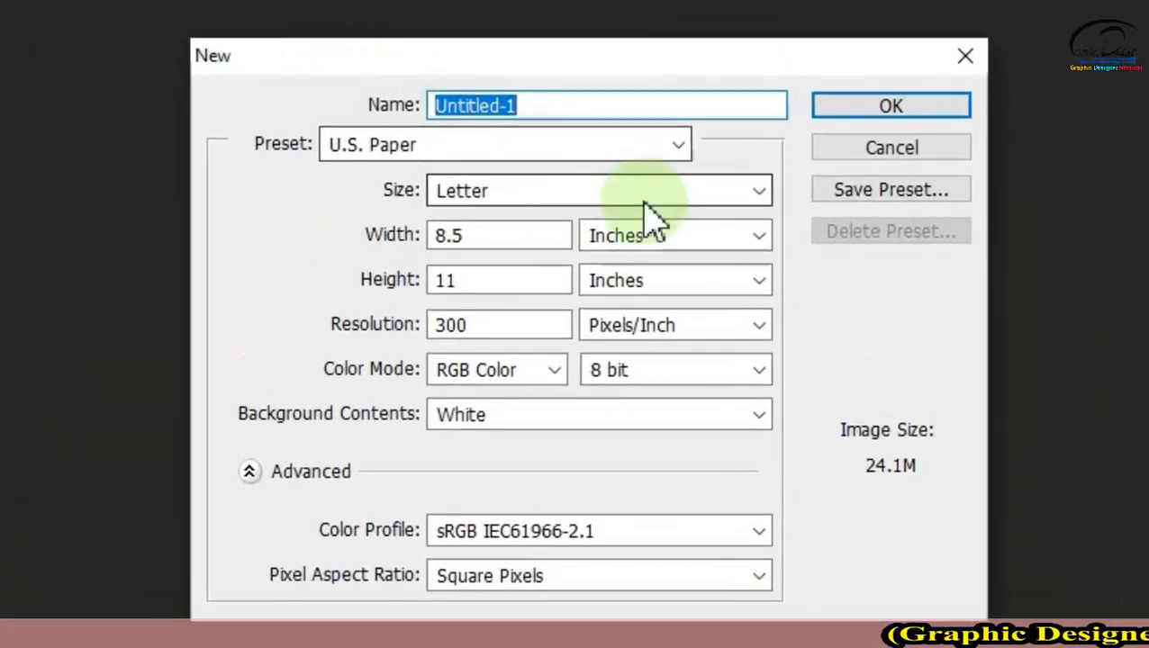
{"action": "left_click", "coordinate": [759, 239]}
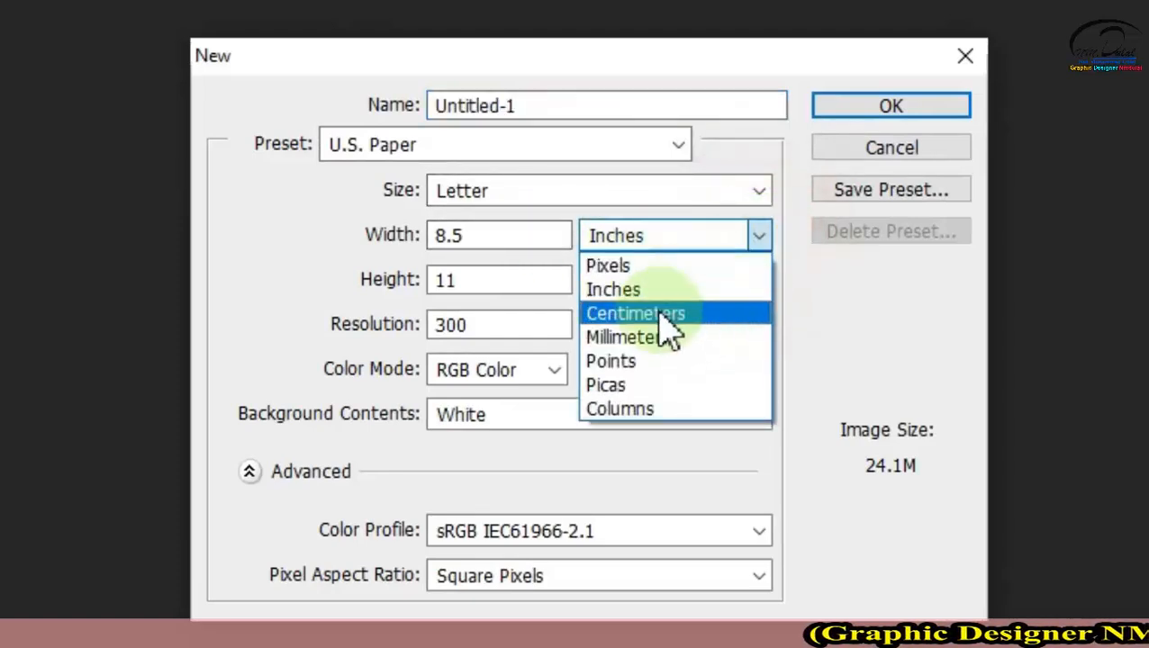
{"action": "left_click", "coordinate": [627, 337]}
{"action": "left_click_drag", "start_coordinate": [522, 239], "coordinate": [378, 243]}
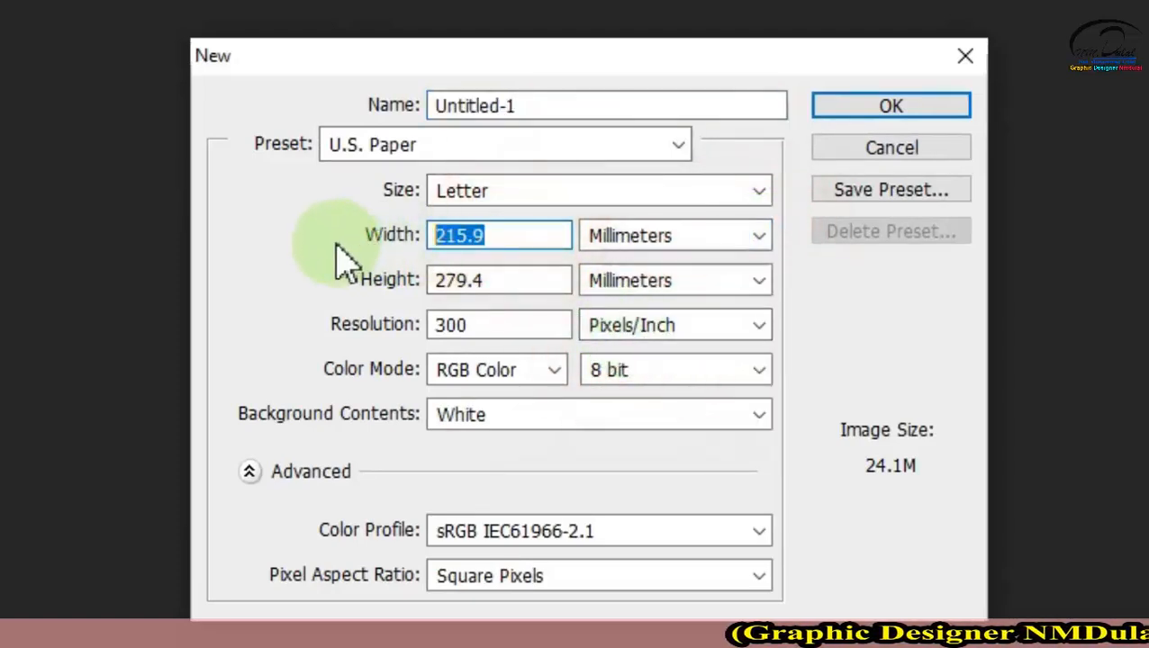
{"action": "type", "text": "40"}
{"action": "left_click", "coordinate": [498, 280]}
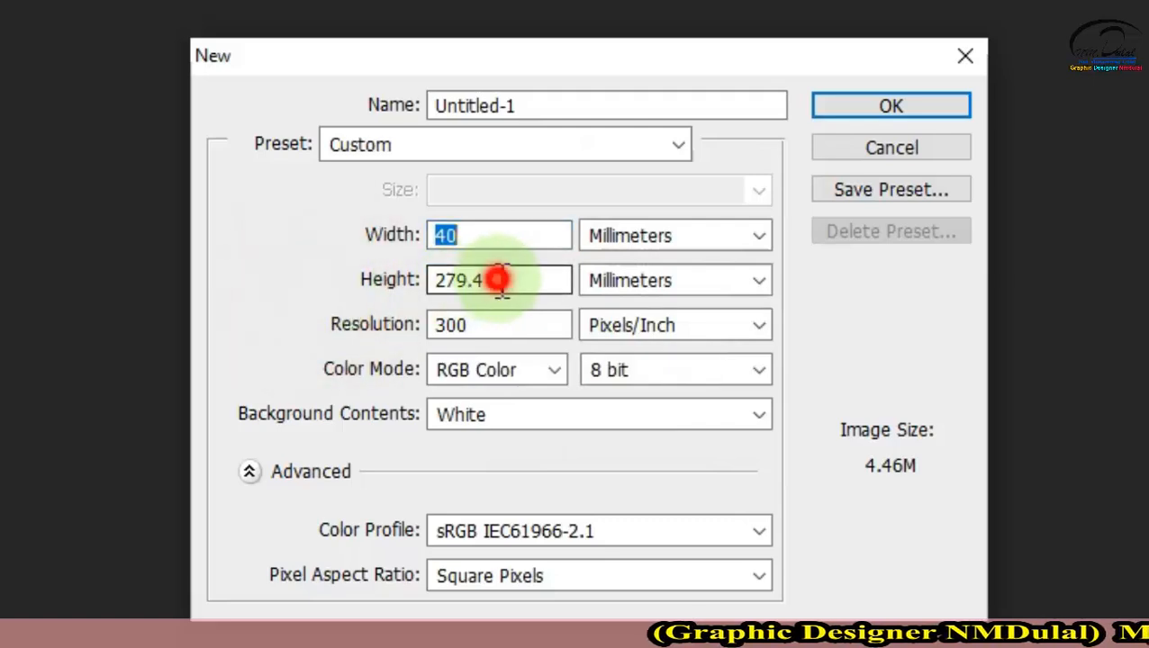
{"action": "left_click_drag", "start_coordinate": [498, 280], "coordinate": [211, 249]}
{"action": "type", "text": "50"}
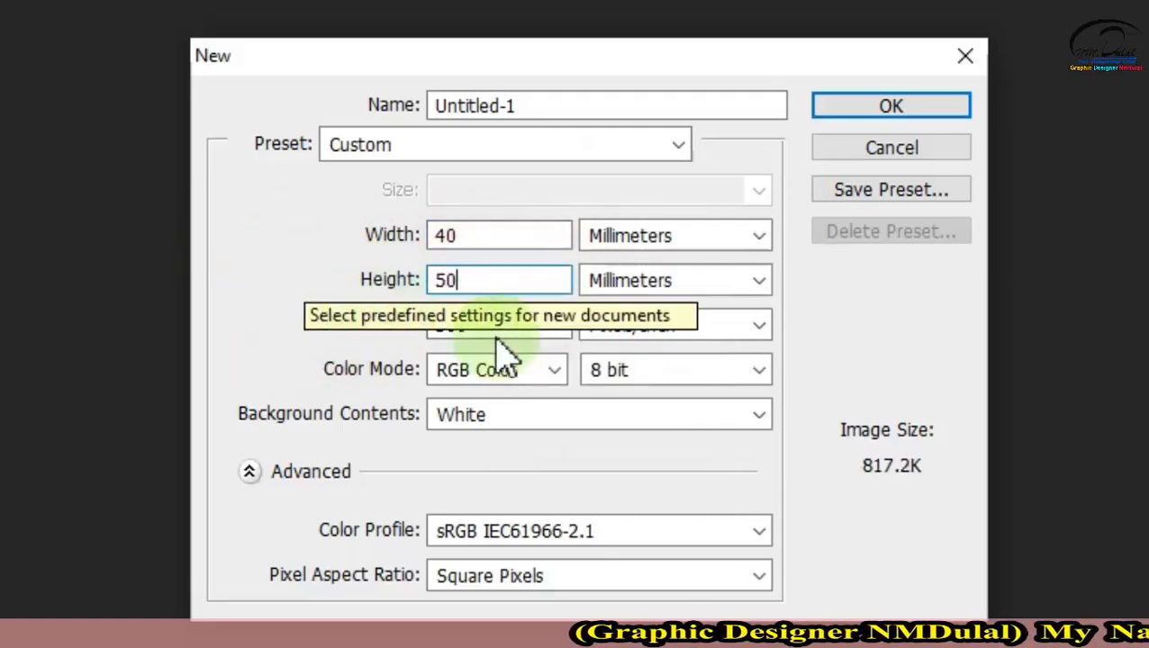
Set the resolution to 300 pixels/inch, name the document "passport" and create it
{"action": "left_click_drag", "start_coordinate": [483, 330], "coordinate": [328, 342]}
{"action": "type", "text": "300"}
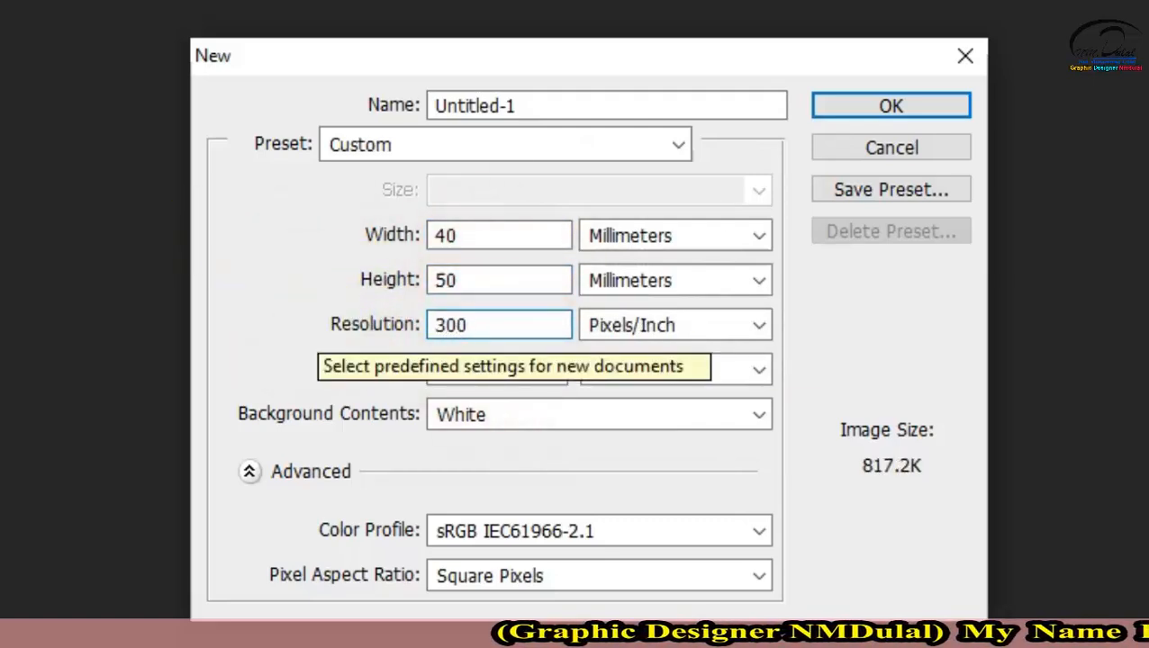
{"action": "left_click_drag", "start_coordinate": [504, 107], "coordinate": [401, 104]}
{"action": "type", "text": "passport"}
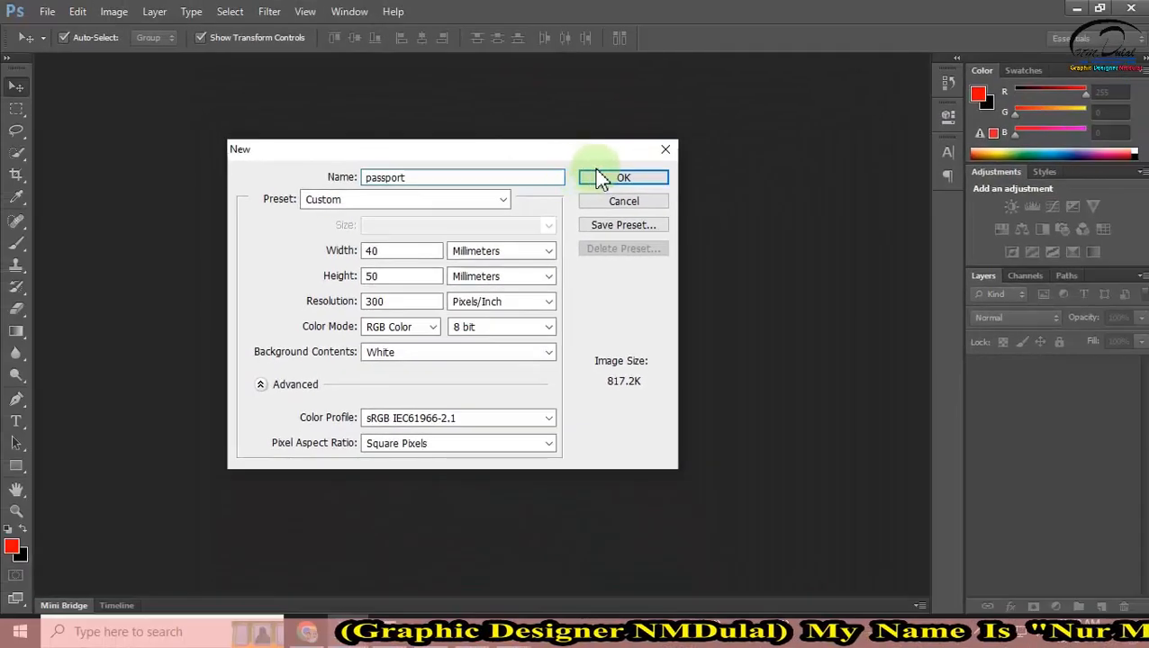
{"action": "left_click", "coordinate": [615, 179]}
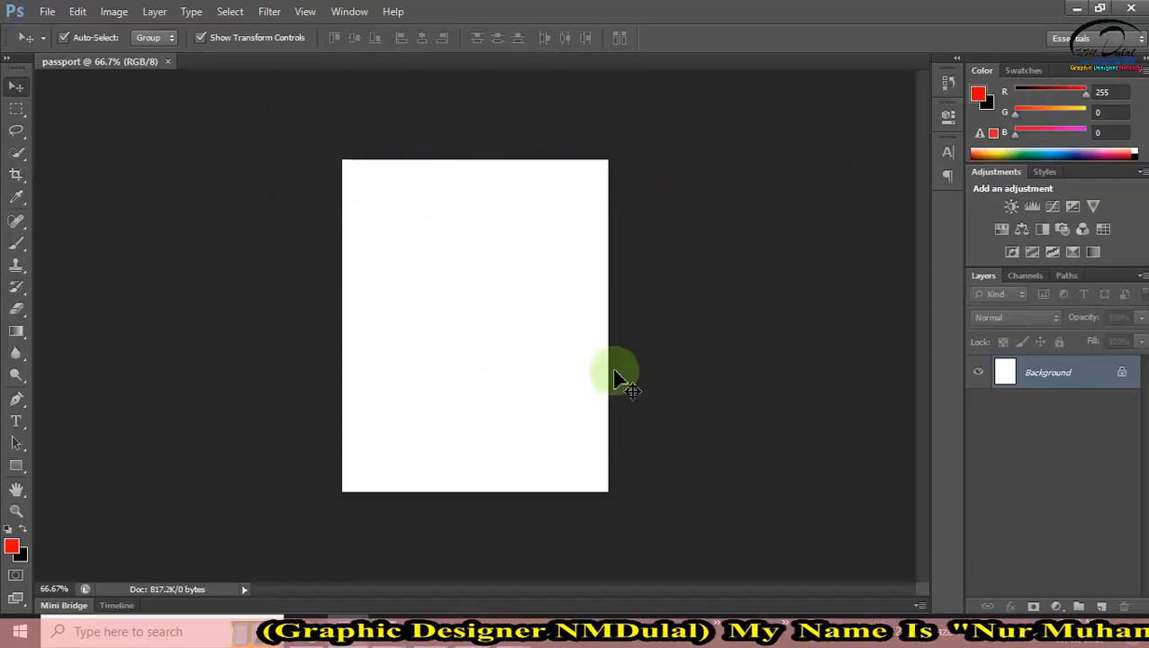
{"action": "left_click", "coordinate": [1078, 9]}
{"action": "left_click_drag", "start_coordinate": [379, 538], "coordinate": [321, 61]}
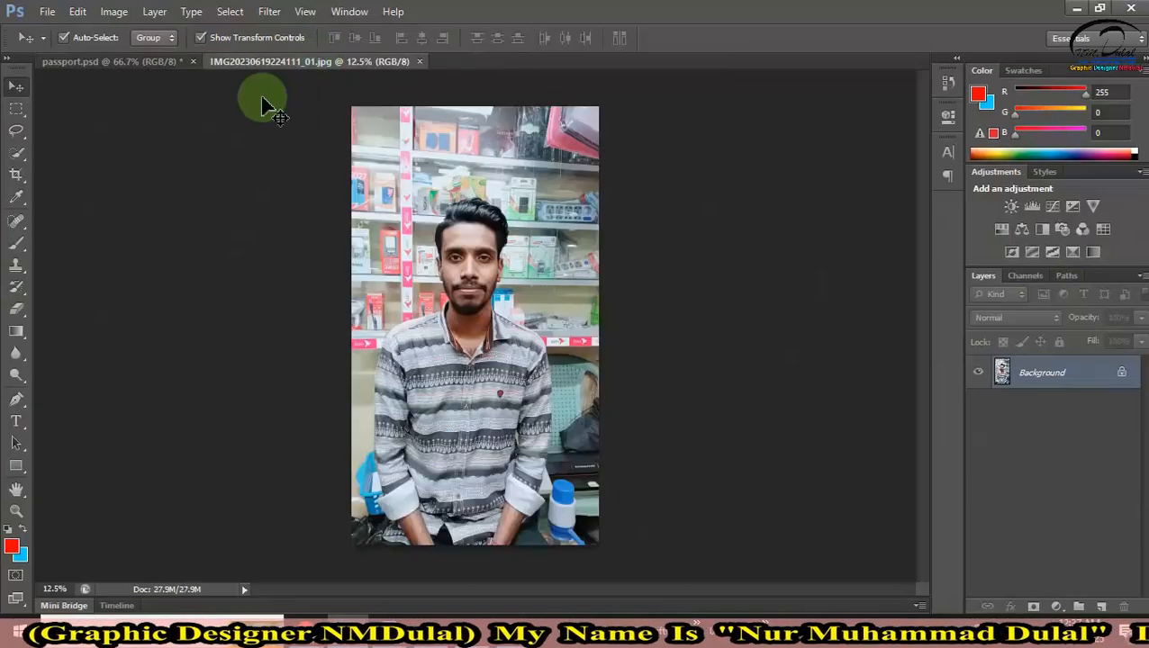
{"action": "key", "text": "v"}
{"action": "left_click_drag", "start_coordinate": [508, 256], "coordinate": [462, 296]}
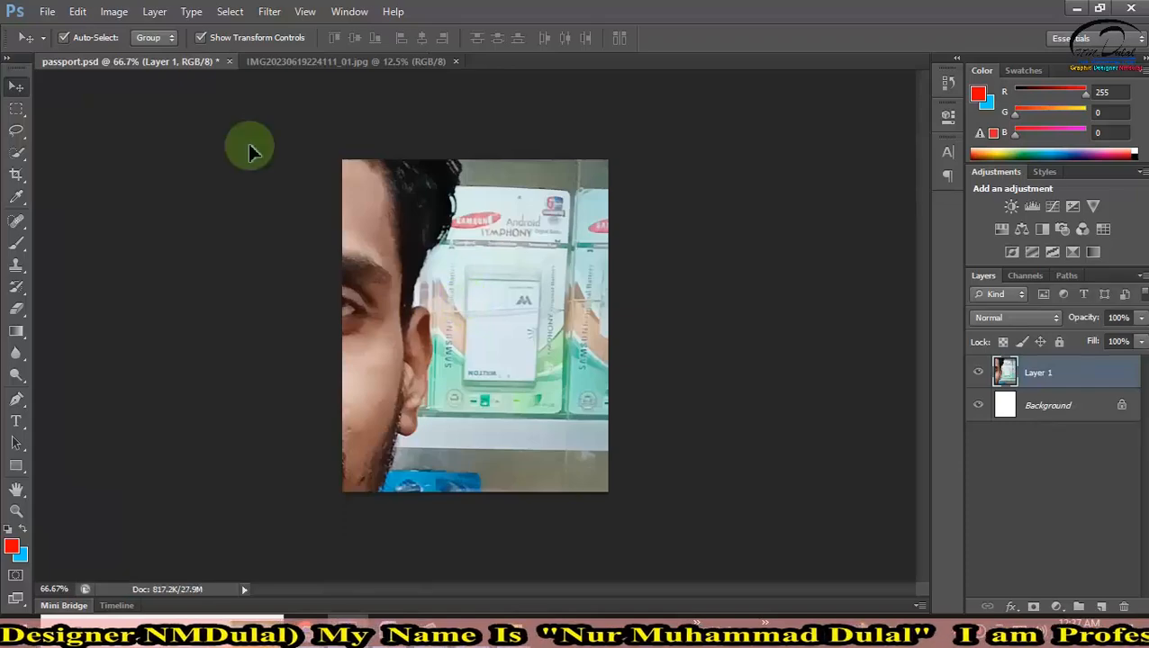
Free-transform the photo layer, scaling it proportionally to 35% in width and height
{"action": "left_click", "coordinate": [112, 13]}
{"action": "left_click", "coordinate": [79, 12]}
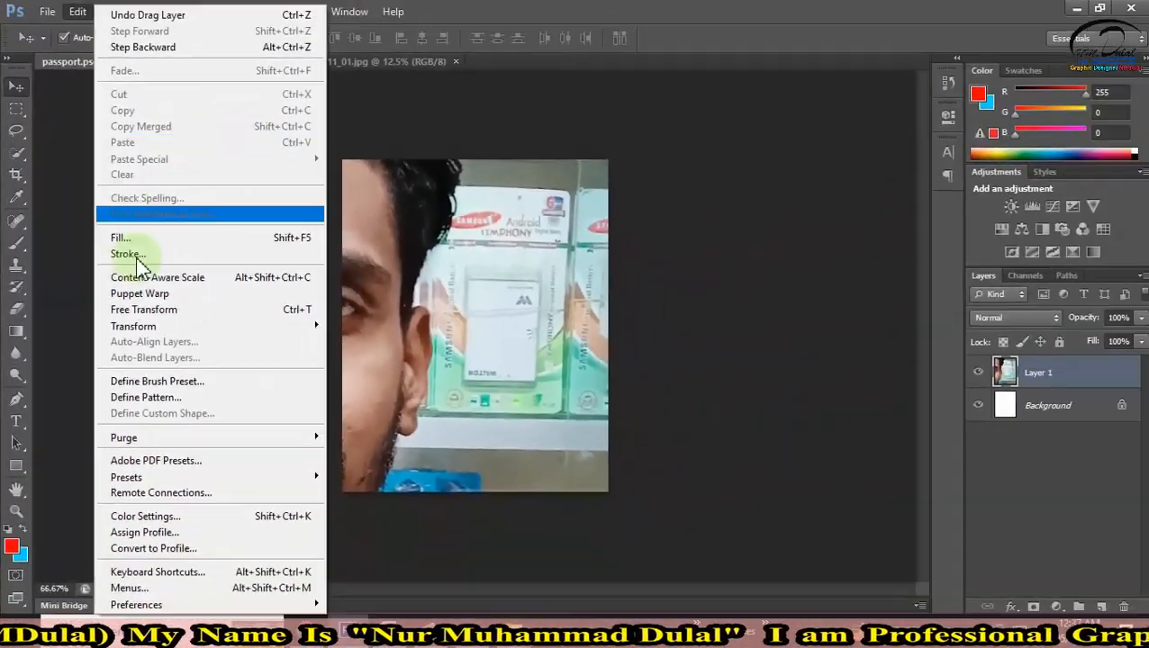
{"action": "left_click", "coordinate": [160, 311]}
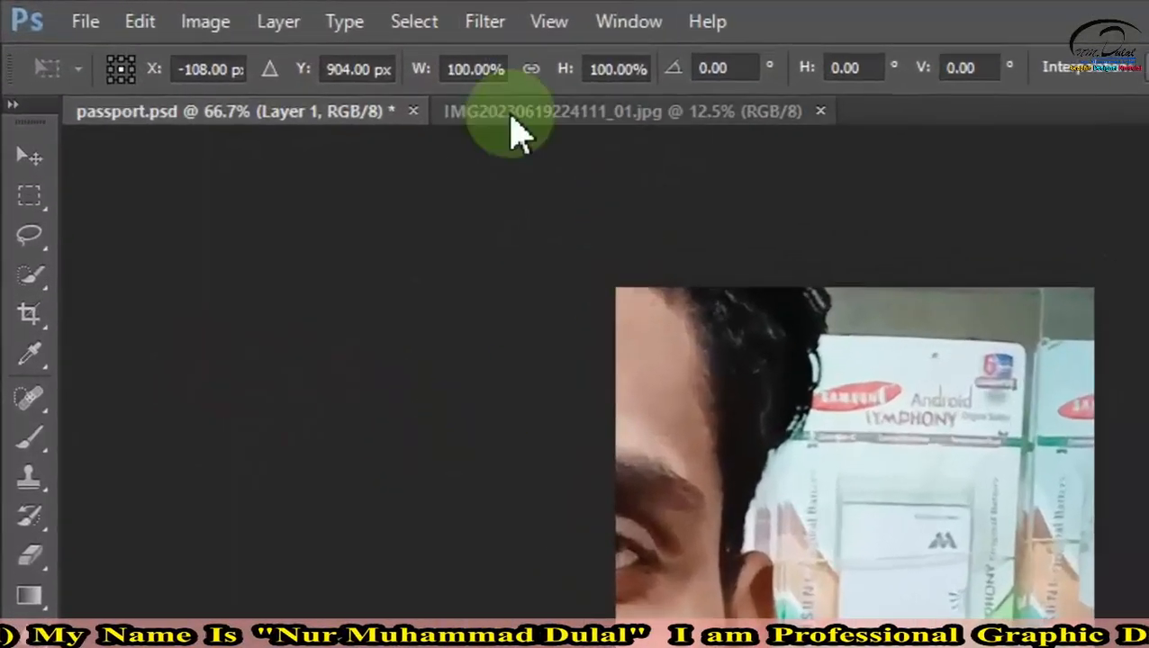
{"action": "left_click", "coordinate": [298, 40]}
{"action": "left_click_drag", "start_coordinate": [554, 72], "coordinate": [485, 110]}
{"action": "left_click_drag", "start_coordinate": [766, 477], "coordinate": [1148, 222]}
{"action": "left_click_drag", "start_coordinate": [412, 76], "coordinate": [366, 101]}
{"action": "left_click_drag", "start_coordinate": [918, 641], "coordinate": [855, 405]}
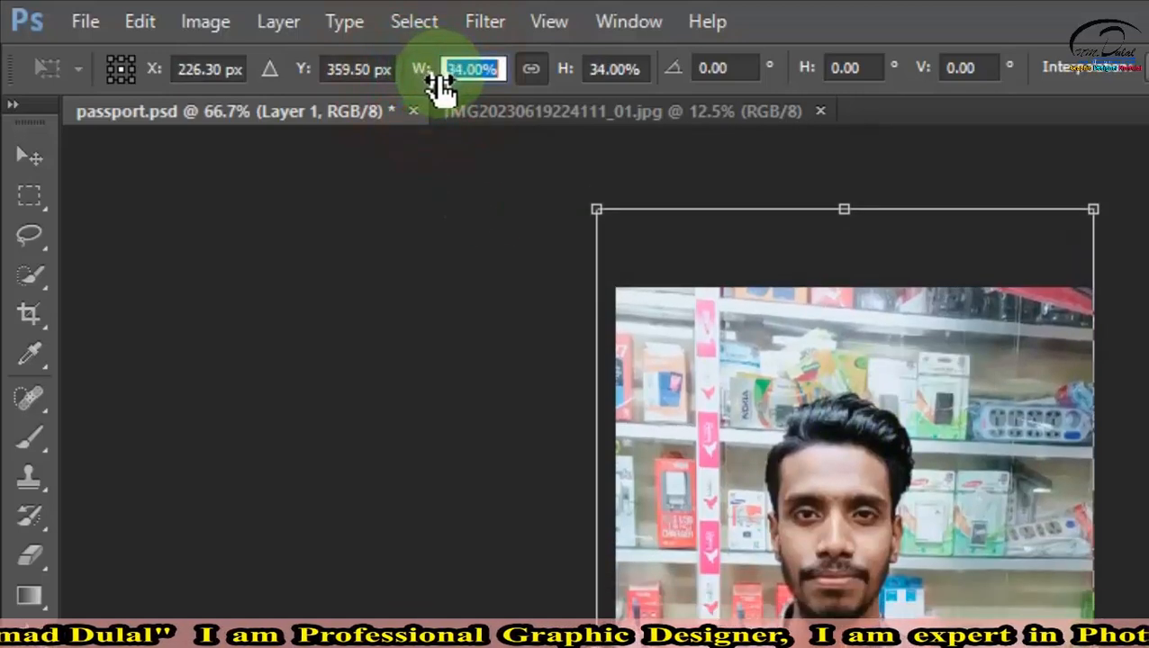
{"action": "left_click_drag", "start_coordinate": [440, 83], "coordinate": [443, 85]}
Reposition the scaled photo so the head and shoulders fill the passport frame, and apply the transform
{"action": "left_click_drag", "start_coordinate": [824, 511], "coordinate": [842, 596]}
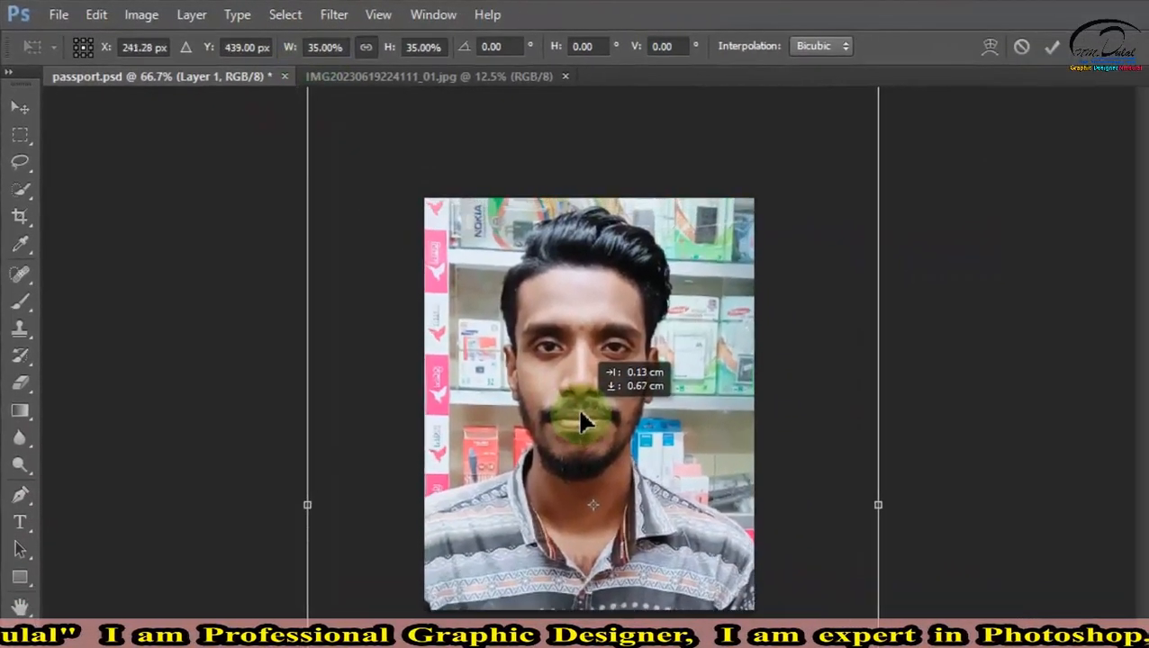
{"action": "left_click_drag", "start_coordinate": [580, 413], "coordinate": [587, 414]}
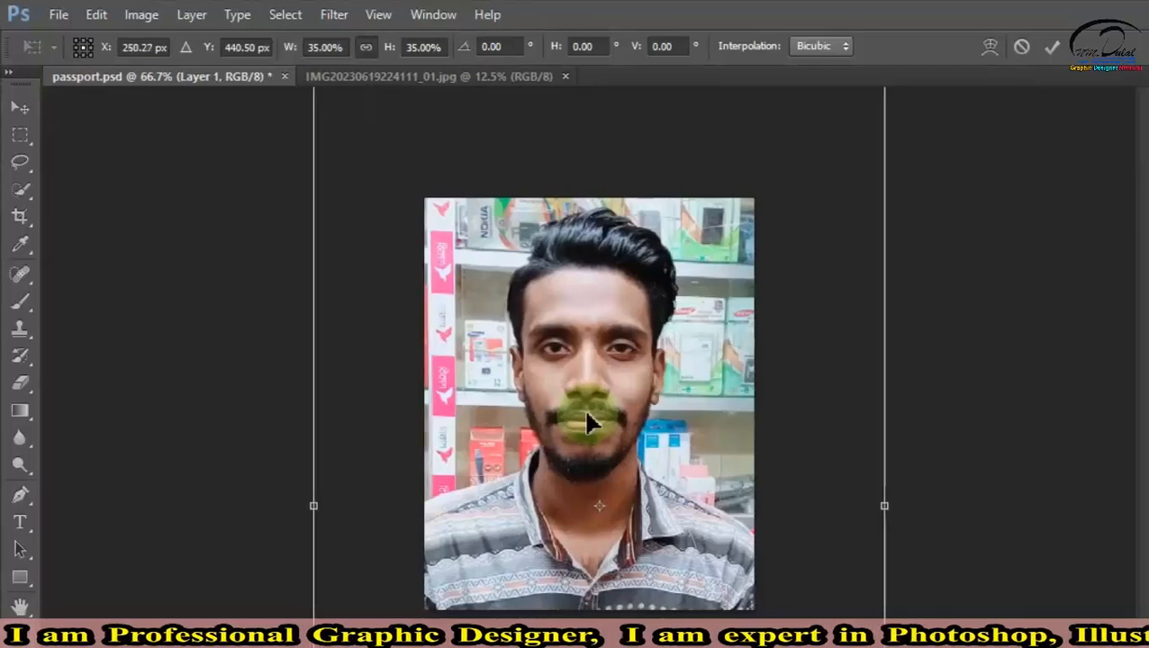
{"action": "key", "text": "Return"}
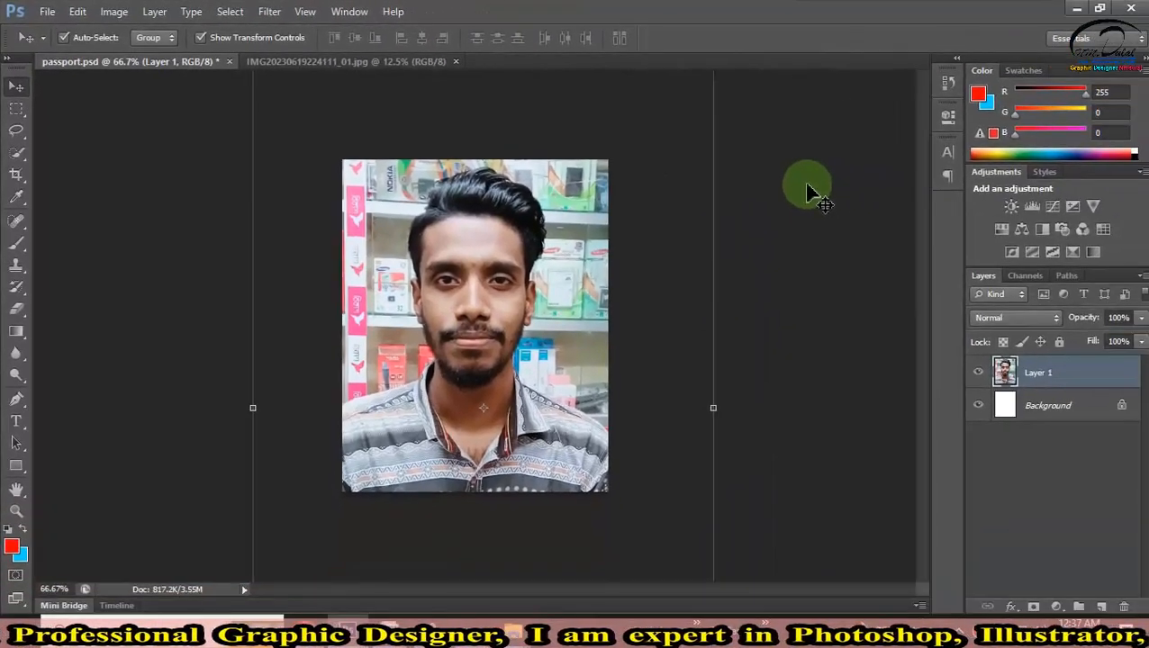
Start a Pen tool path at the photo's left edge and trace along the top of the shoulder towards the collar
{"action": "right_click", "coordinate": [544, 223]}
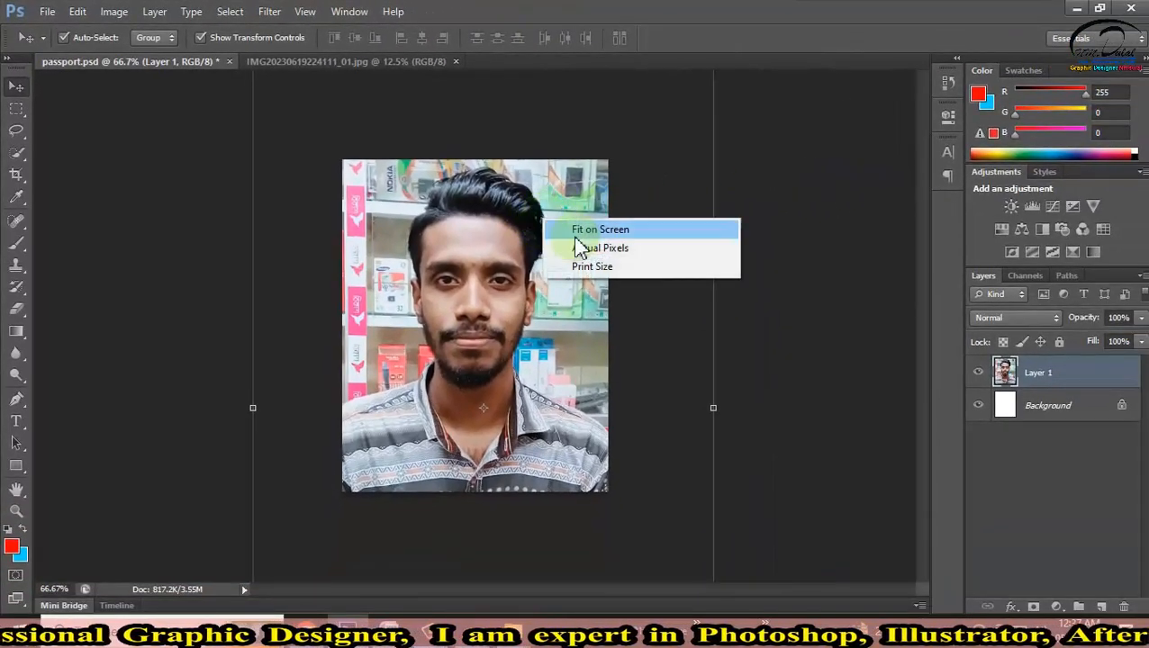
{"action": "left_click", "coordinate": [650, 230]}
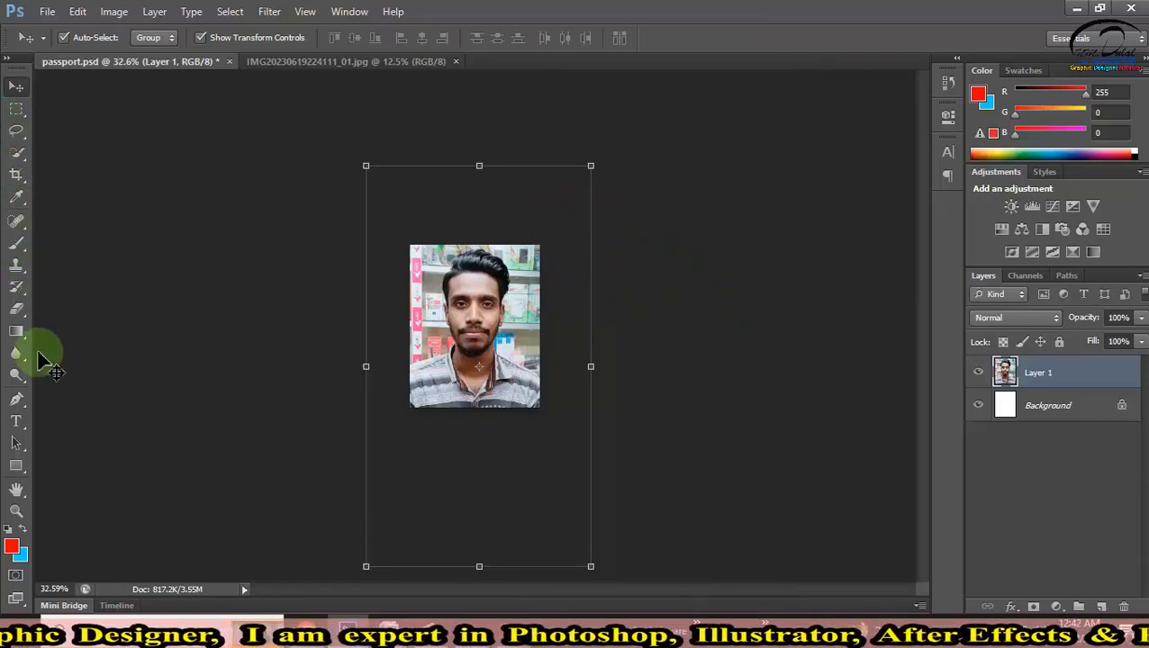
{"action": "key", "text": "p"}
{"action": "right_click", "coordinate": [18, 400]}
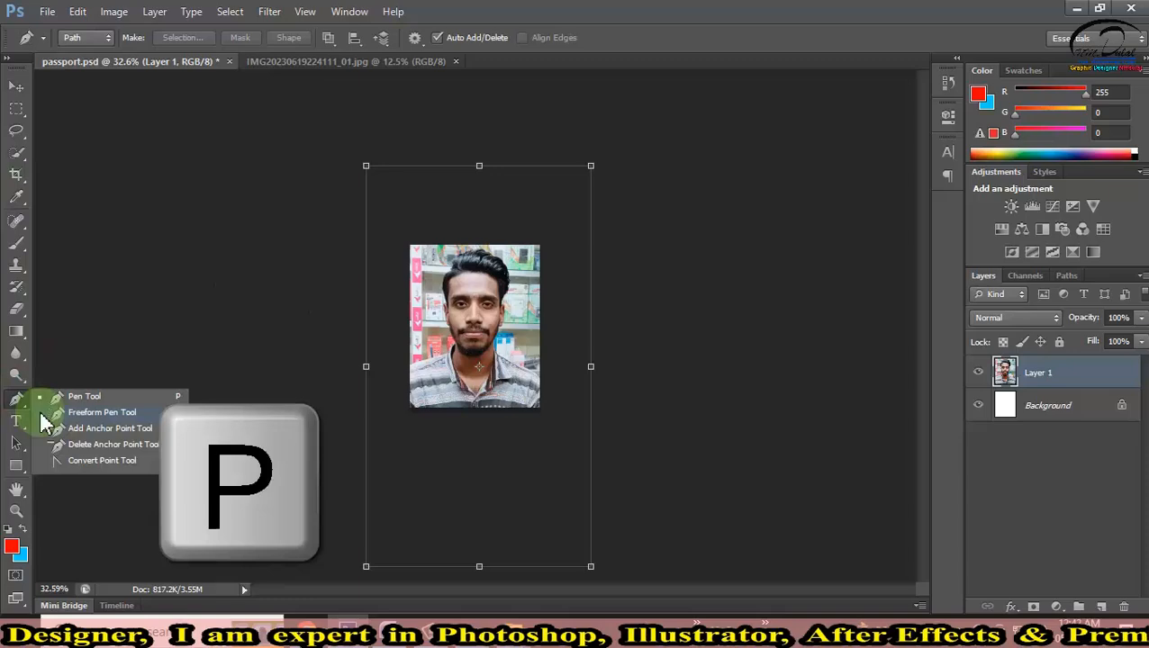
{"action": "left_click", "coordinate": [87, 398]}
{"action": "key", "text": "ctrl+space"}
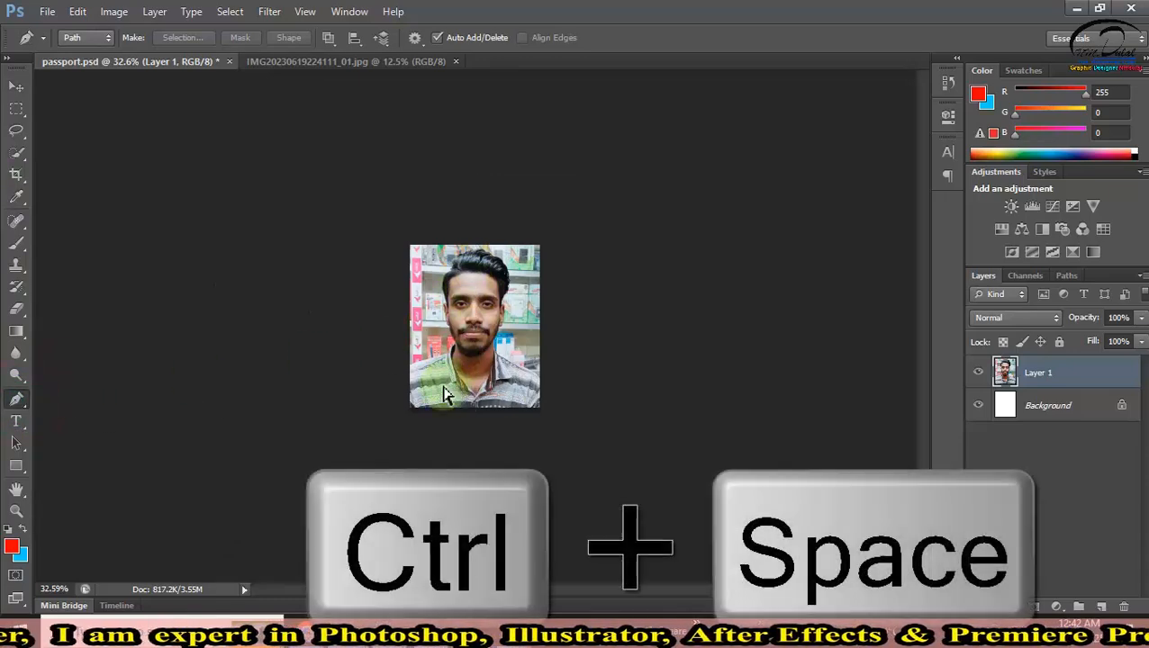
{"action": "left_click", "coordinate": [437, 380]}
{"action": "left_click", "coordinate": [349, 422]}
{"action": "left_click", "coordinate": [349, 421]}
{"action": "left_click", "coordinate": [350, 421]}
{"action": "left_click_drag", "start_coordinate": [203, 474], "coordinate": [270, 410]}
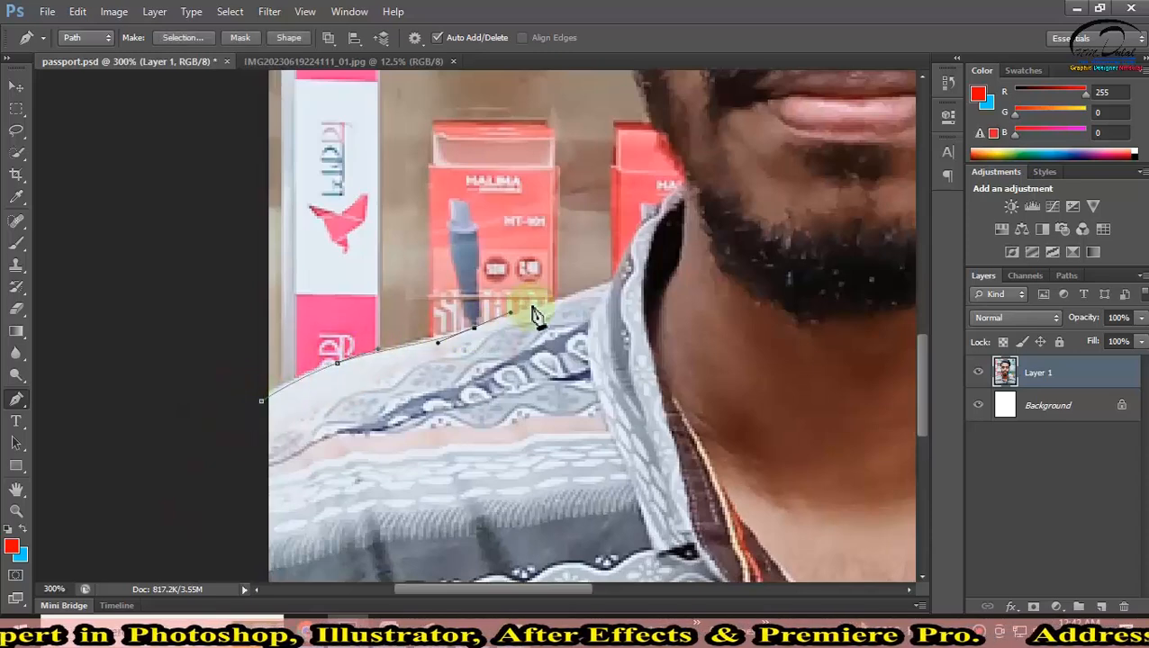
Continue the path up the collar, neck and jaw on the photo's left side to the earlobe
{"action": "left_click", "coordinate": [682, 175]}
{"action": "left_click_drag", "start_coordinate": [662, 216], "coordinate": [574, 343]}
{"action": "left_click", "coordinate": [564, 249]}
{"action": "left_click_drag", "start_coordinate": [513, 180], "coordinate": [434, 451]}
{"action": "left_click_drag", "start_coordinate": [463, 432], "coordinate": [434, 389]}
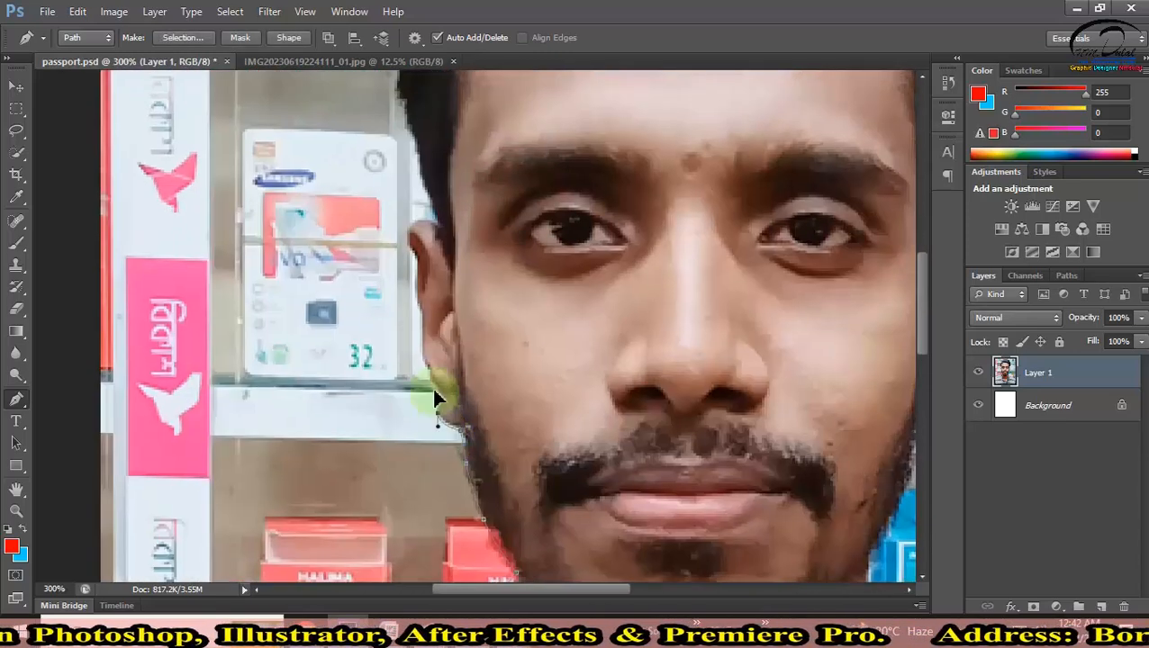
Extend the path around the ear and up the side of the hair on the photo's left
{"action": "left_click_drag", "start_coordinate": [438, 241], "coordinate": [434, 499]}
{"action": "left_click", "coordinate": [407, 347]}
{"action": "left_click_drag", "start_coordinate": [425, 223], "coordinate": [416, 399]}
{"action": "left_click", "coordinate": [470, 175]}
{"action": "left_click", "coordinate": [503, 164]}
{"action": "left_click_drag", "start_coordinate": [411, 307], "coordinate": [434, 257]}
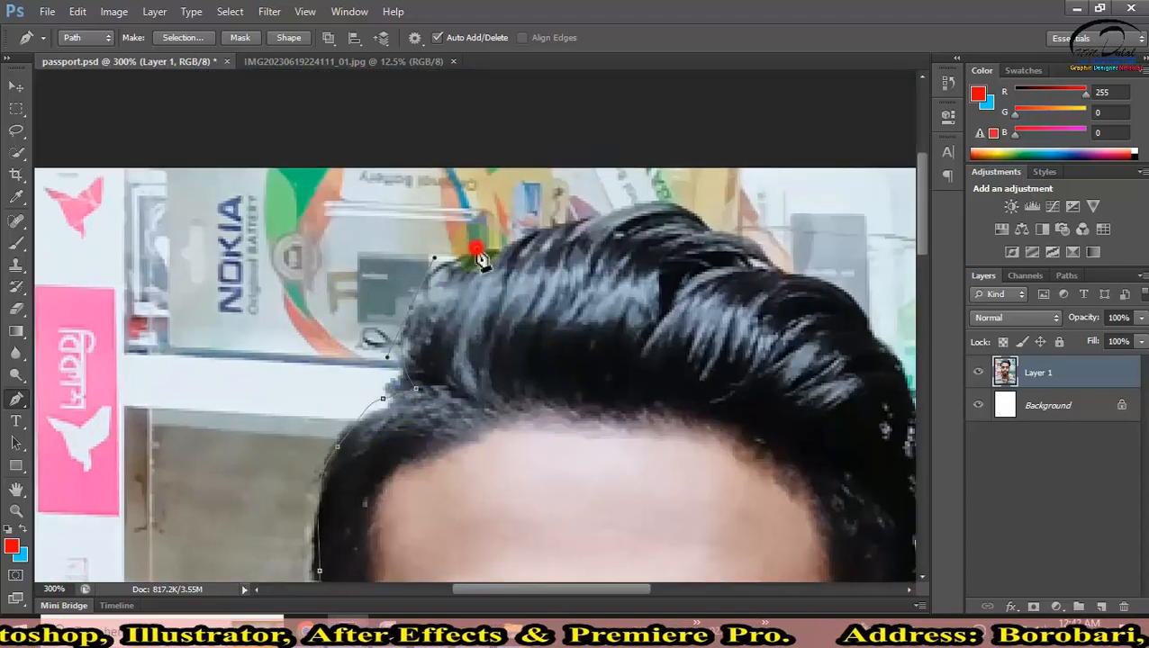
Trace the path over the top of the hair and down the photo's right side to above the ear
{"action": "left_click_drag", "start_coordinate": [756, 257], "coordinate": [405, 250]}
{"action": "left_click", "coordinate": [468, 293]}
{"action": "left_click", "coordinate": [515, 344]}
{"action": "left_click_drag", "start_coordinate": [543, 383], "coordinate": [515, 255]}
{"action": "left_click", "coordinate": [516, 277]}
{"action": "left_click", "coordinate": [535, 366]}
{"action": "left_click_drag", "start_coordinate": [531, 423], "coordinate": [584, 241]}
{"action": "left_click_drag", "start_coordinate": [528, 352], "coordinate": [525, 367]}
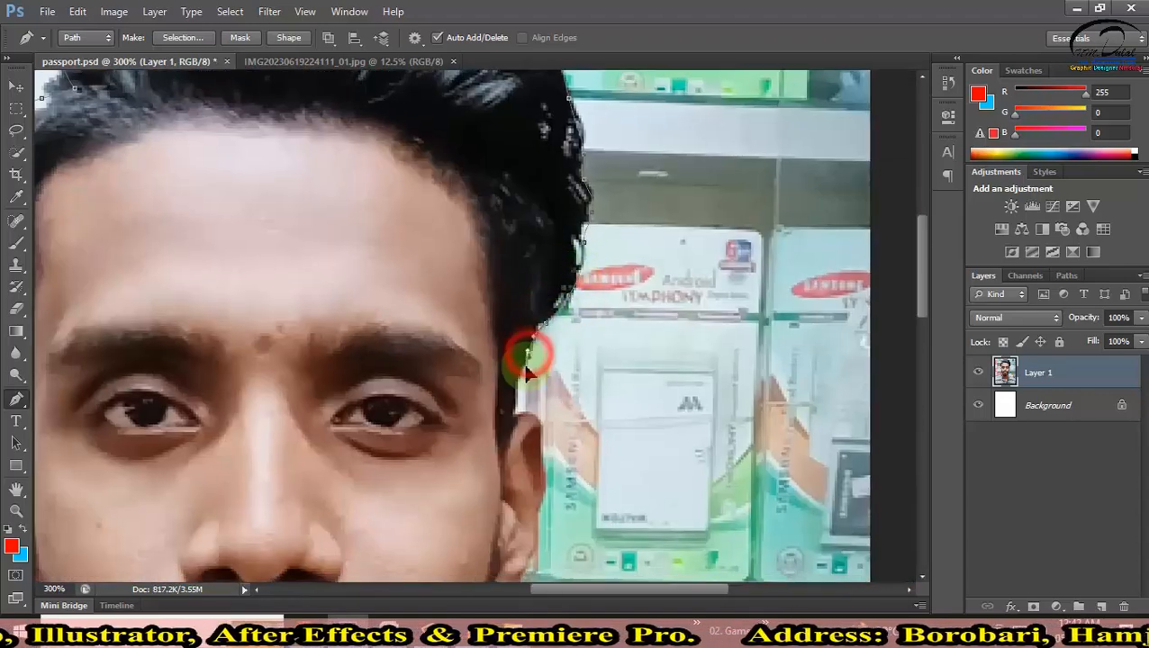
Trace the path down the ear, jaw, neck and shoulder to the photo's right edge
{"action": "left_click", "coordinate": [520, 421]}
{"action": "left_click_drag", "start_coordinate": [549, 446], "coordinate": [554, 268]}
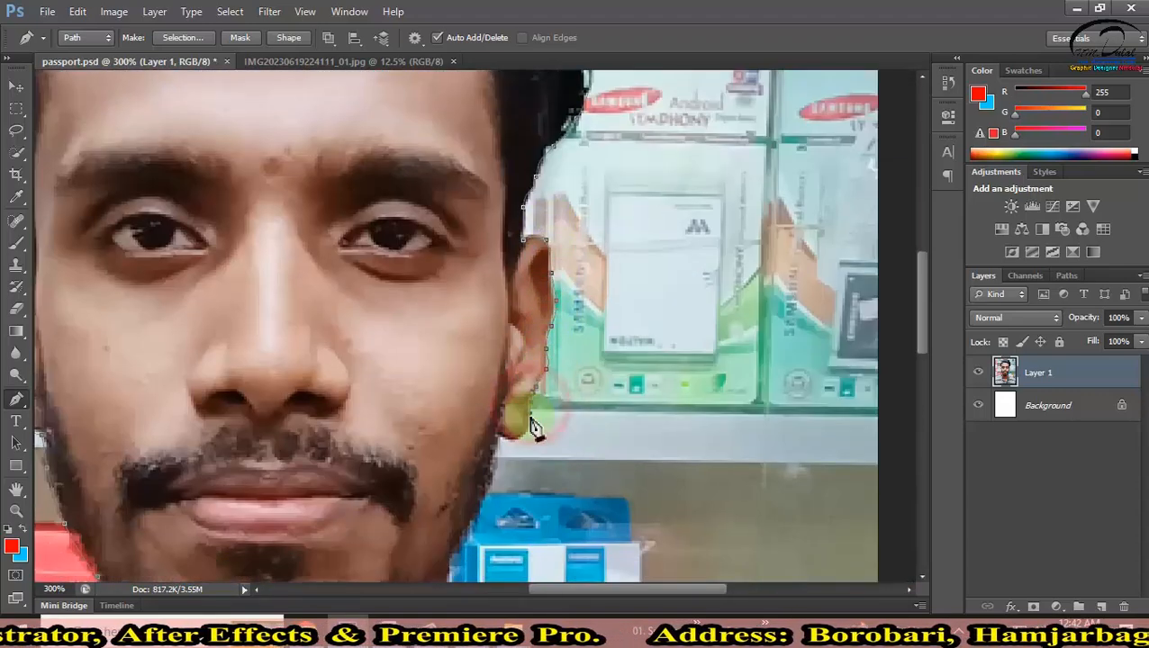
{"action": "left_click_drag", "start_coordinate": [493, 498], "coordinate": [520, 264]}
{"action": "left_click_drag", "start_coordinate": [493, 419], "coordinate": [443, 310]}
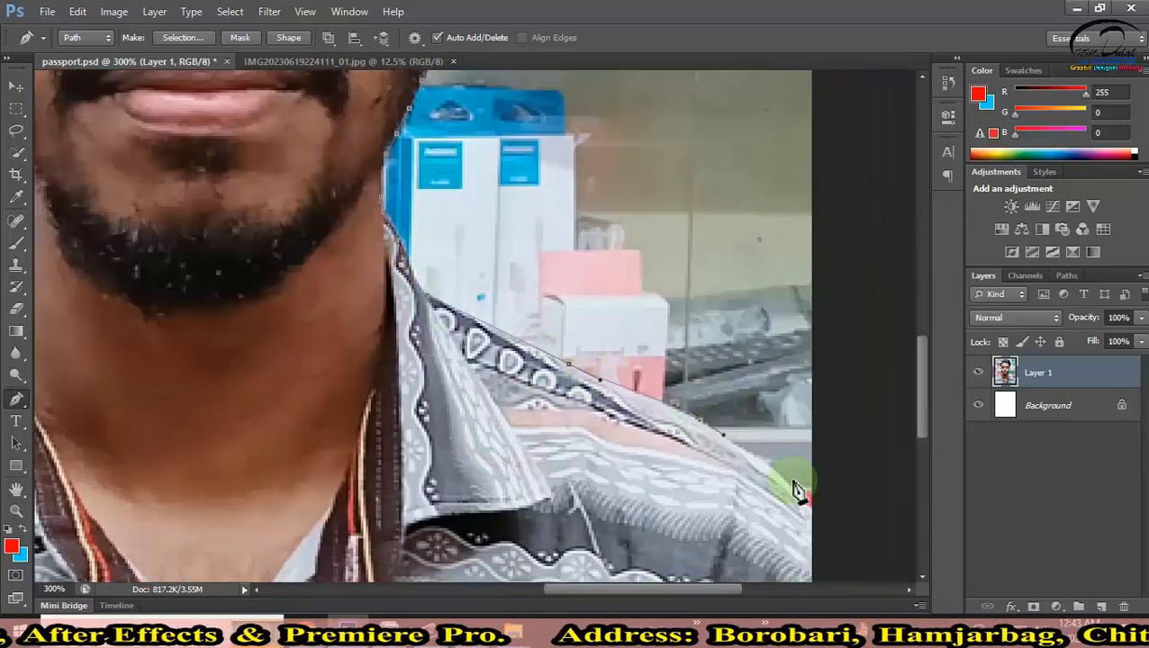
Loop the path around the outside of the canvas and close it at the starting point on the shoulder
{"action": "left_click", "coordinate": [659, 374], "text": "alt"}
{"action": "left_click", "coordinate": [659, 374], "text": "alt"}
{"action": "left_click", "coordinate": [659, 374], "text": "alt"}
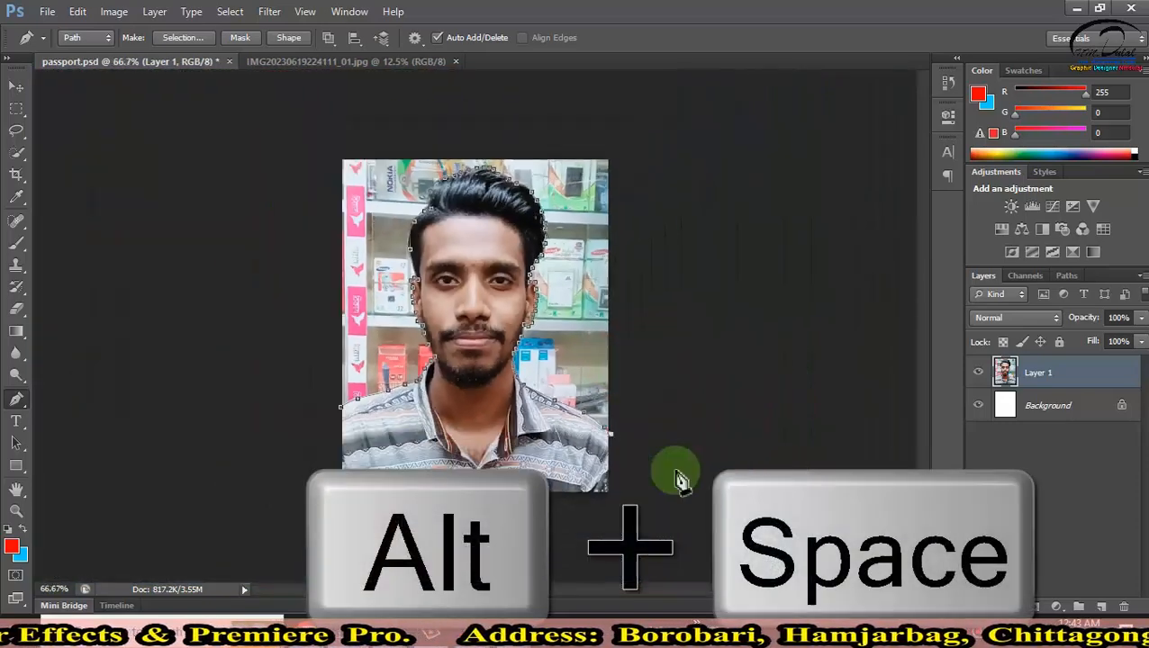
{"action": "left_click", "coordinate": [676, 470]}
{"action": "left_click_drag", "start_coordinate": [685, 326], "coordinate": [687, 317]}
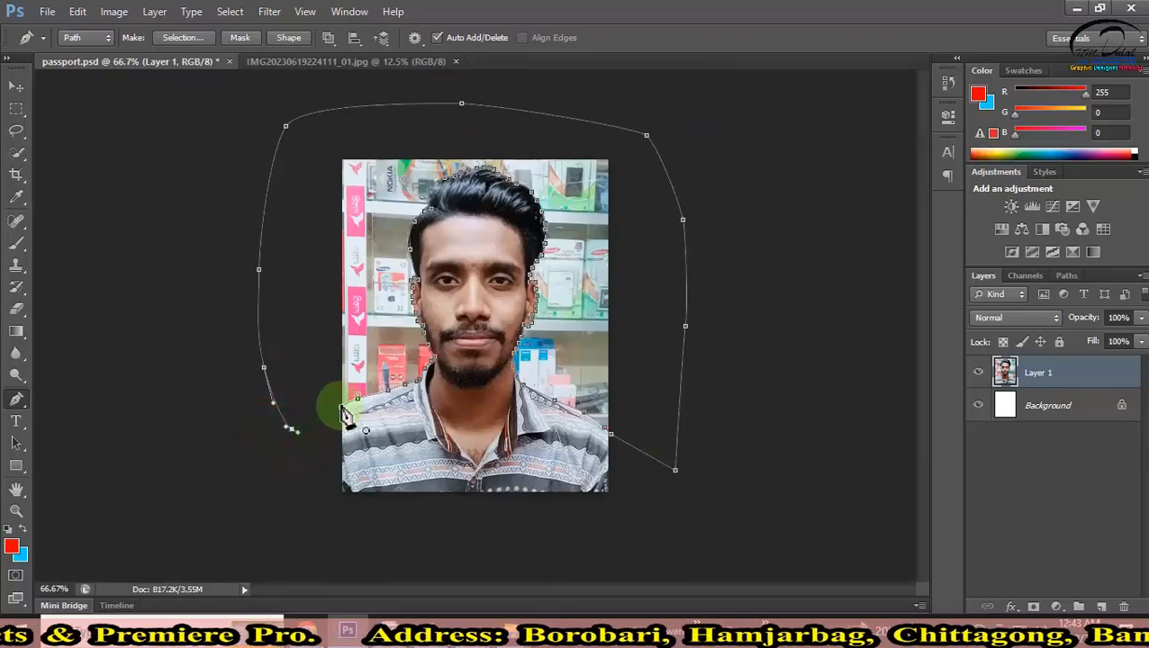
Convert the closed path into a new anti-aliased selection with a feather radius of 0 pixels
{"action": "right_click", "coordinate": [624, 249]}
{"action": "right_click", "coordinate": [563, 231]}
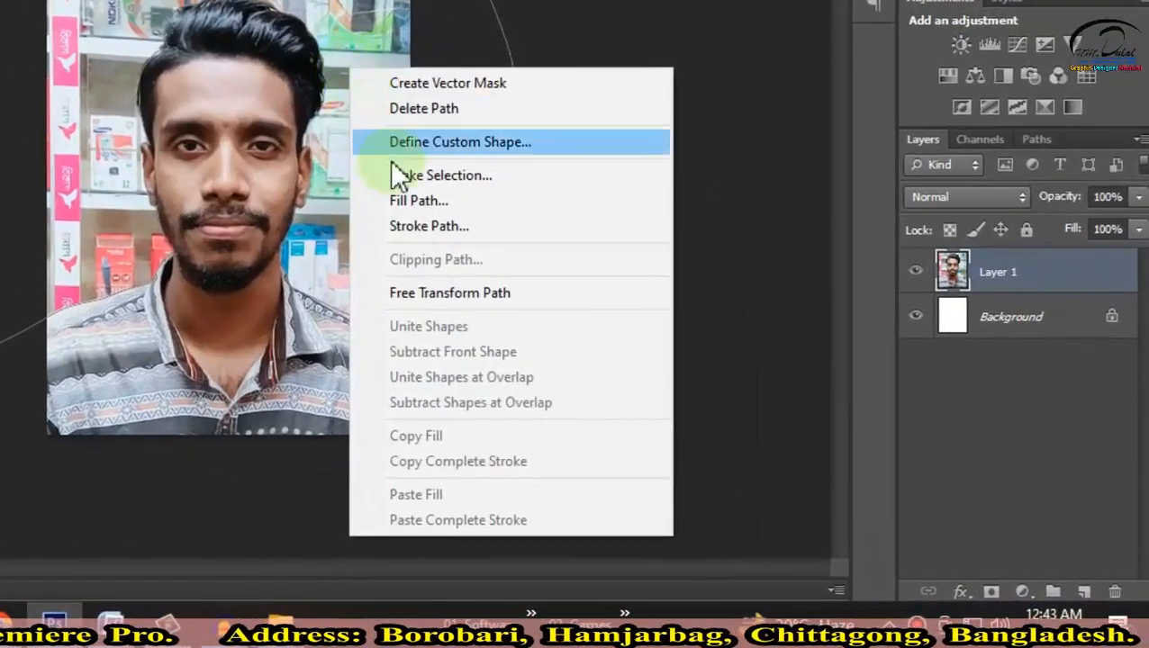
{"action": "left_click", "coordinate": [407, 178]}
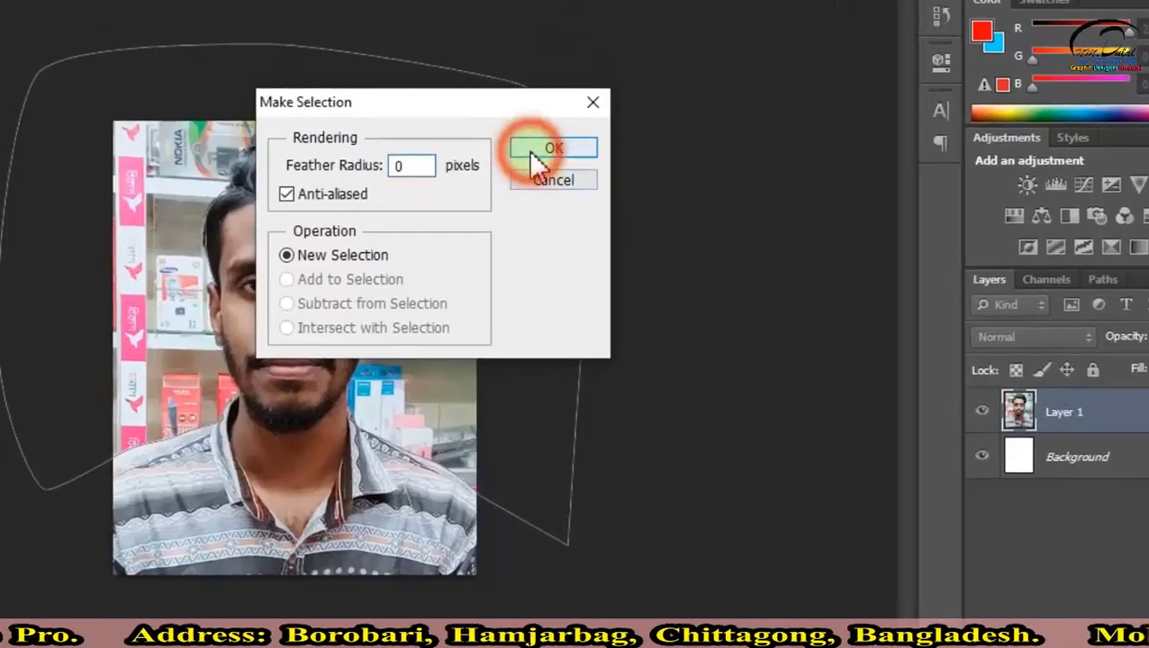
{"action": "left_click", "coordinate": [533, 154]}
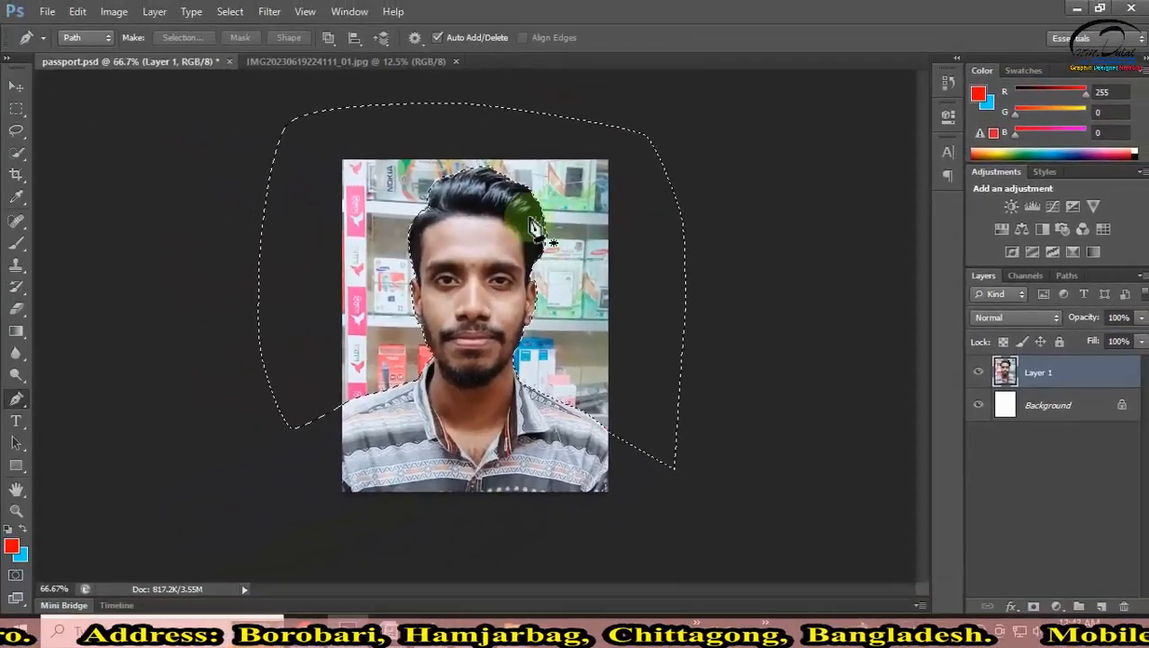
Use the Lasso tool's selection options to feather the background selection by 4 pixels
{"action": "right_click", "coordinate": [456, 157]}
{"action": "key", "text": "l"}
{"action": "left_click", "coordinate": [18, 133]}
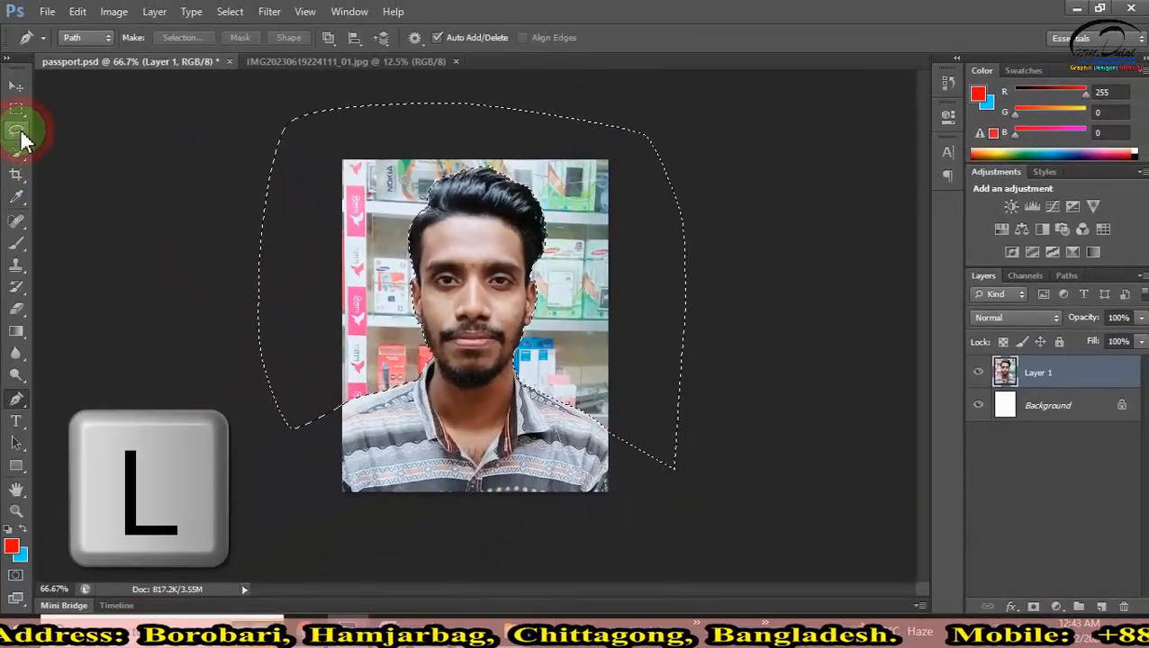
{"action": "right_click", "coordinate": [560, 203]}
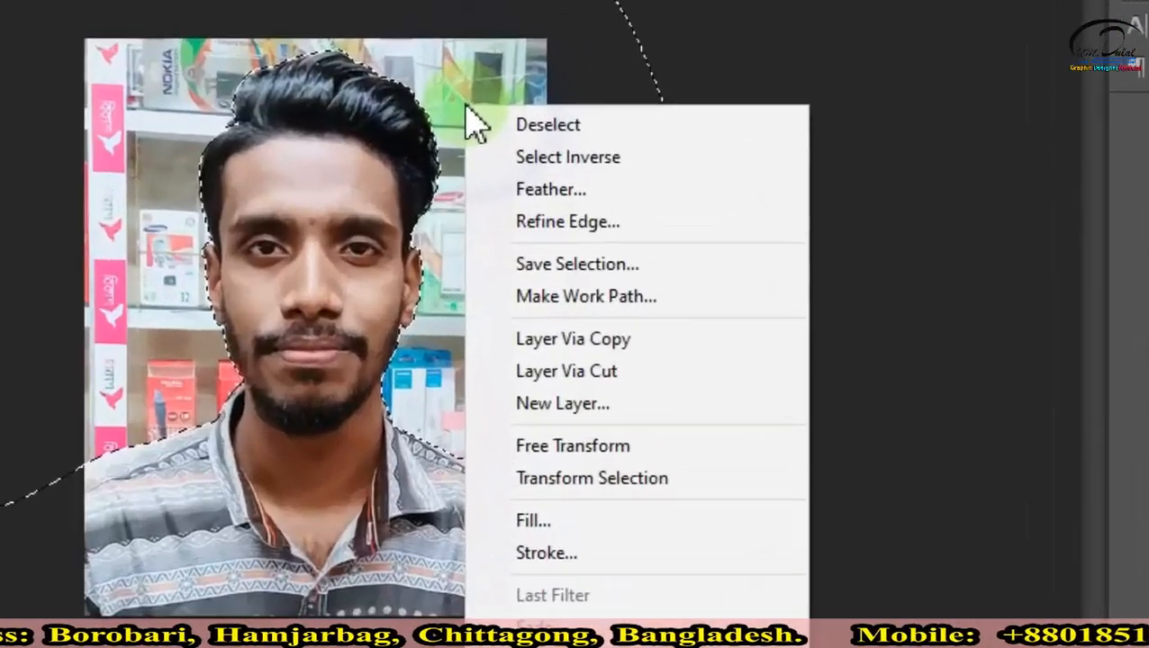
{"action": "left_click", "coordinate": [604, 245]}
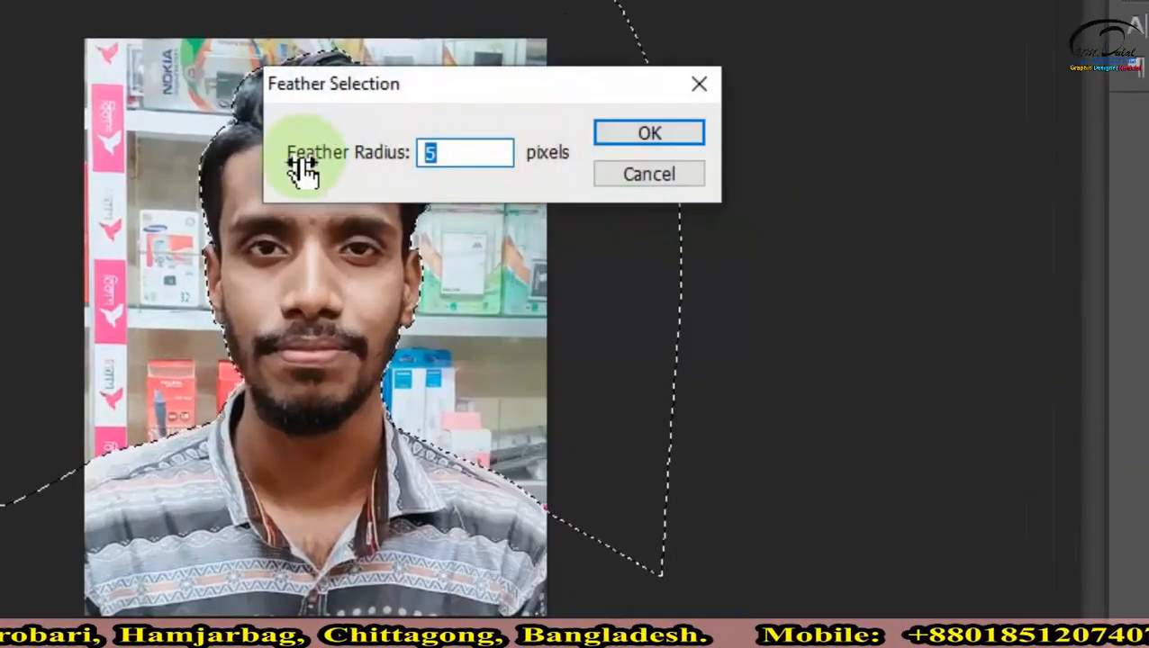
{"action": "type", "text": "4"}
{"action": "left_click", "coordinate": [648, 137]}
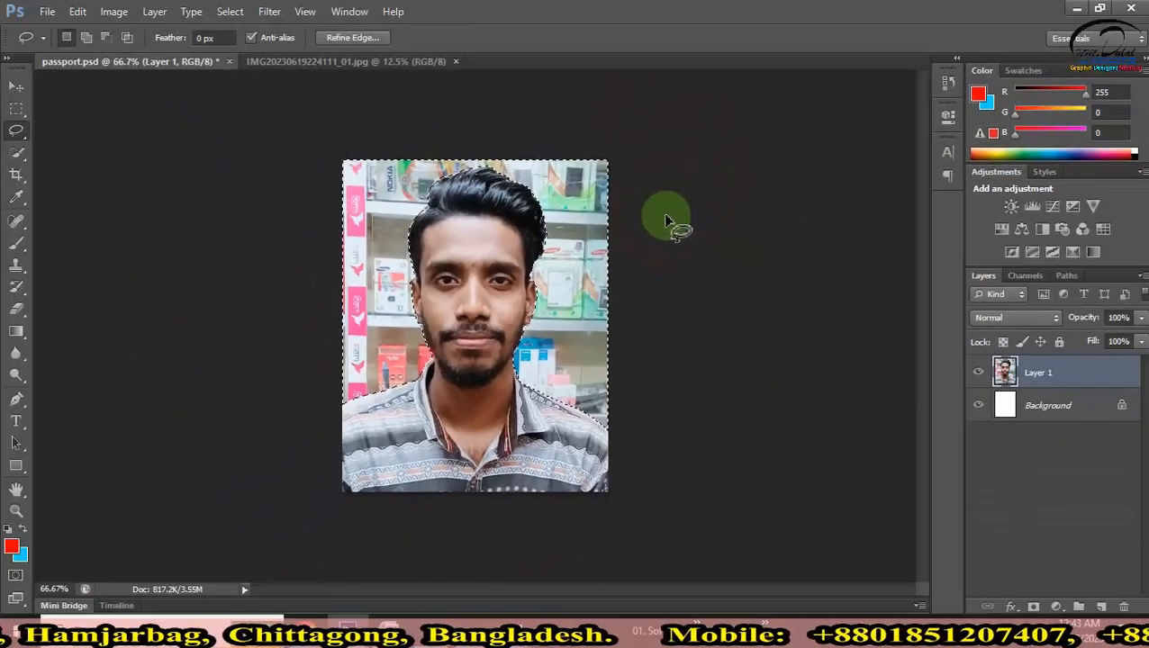
Fill the selected area around the man with light blue (#00ccff) as the background colour and deselect it
{"action": "left_click", "coordinate": [20, 554]}
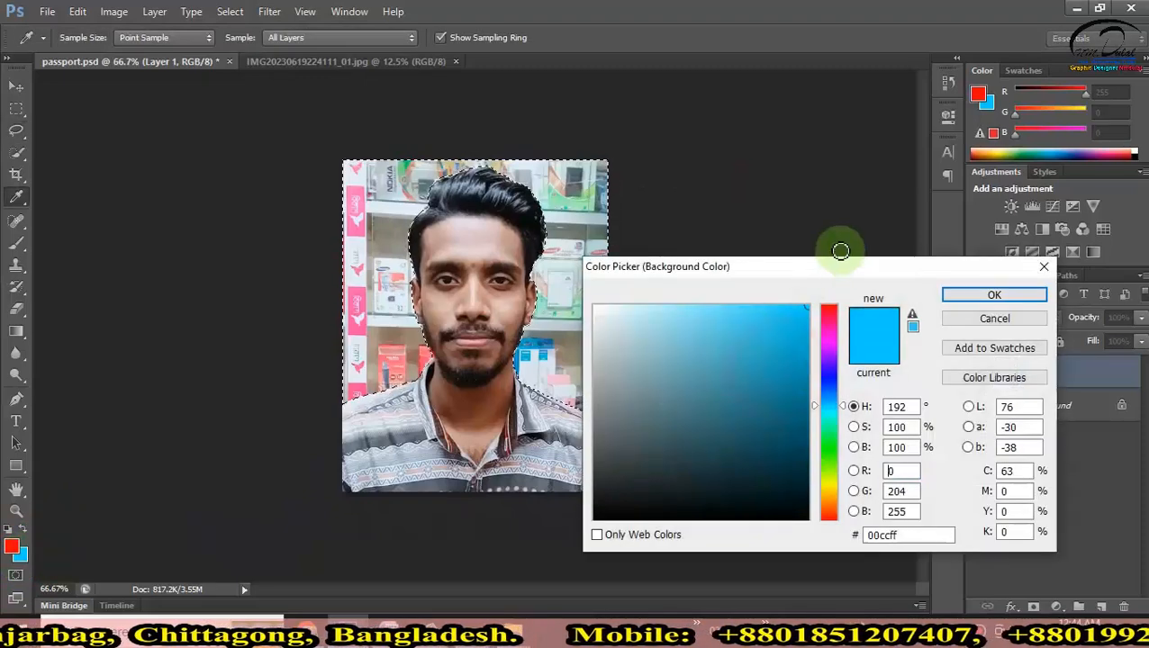
{"action": "left_click", "coordinate": [984, 305]}
{"action": "key", "text": "ctrl+BackSpace"}
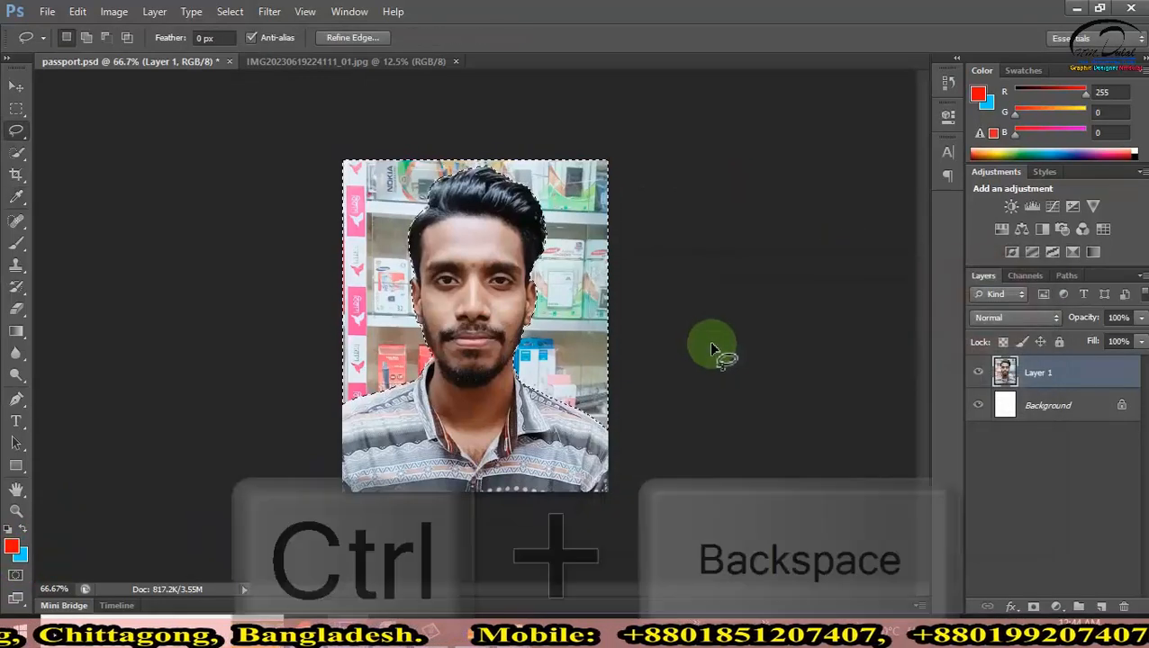
{"action": "left_click", "coordinate": [712, 347]}
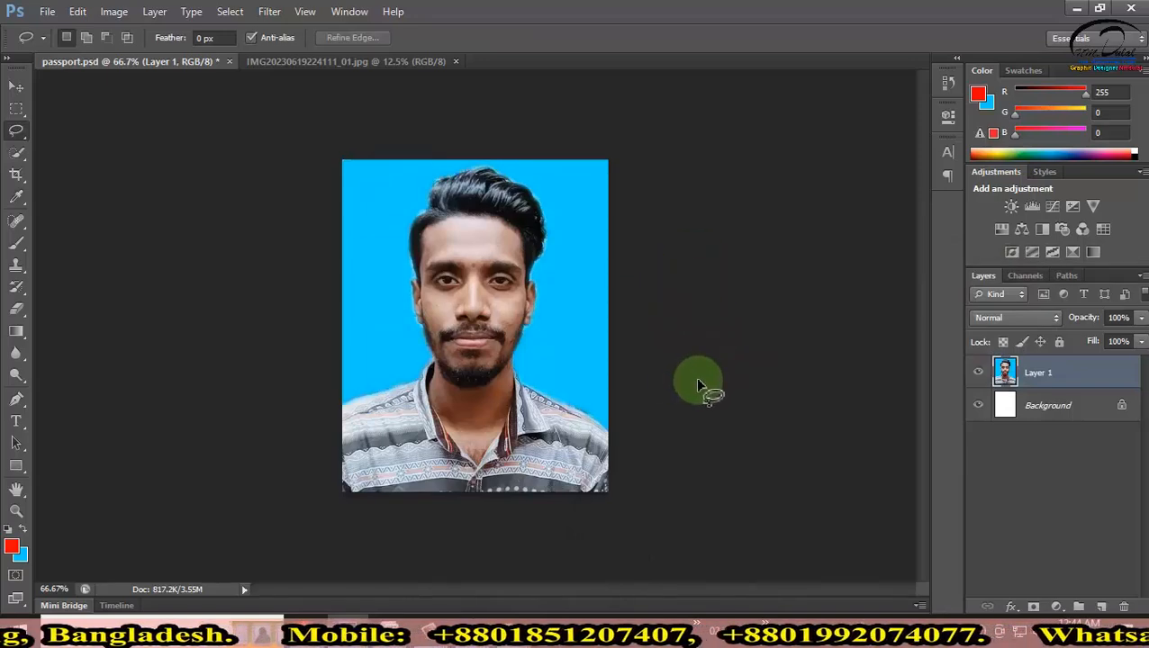
Merge all visible layers of the passport photo into one
{"action": "left_click", "coordinate": [117, 14]}
{"action": "mouse_move", "coordinate": [150, 20]}
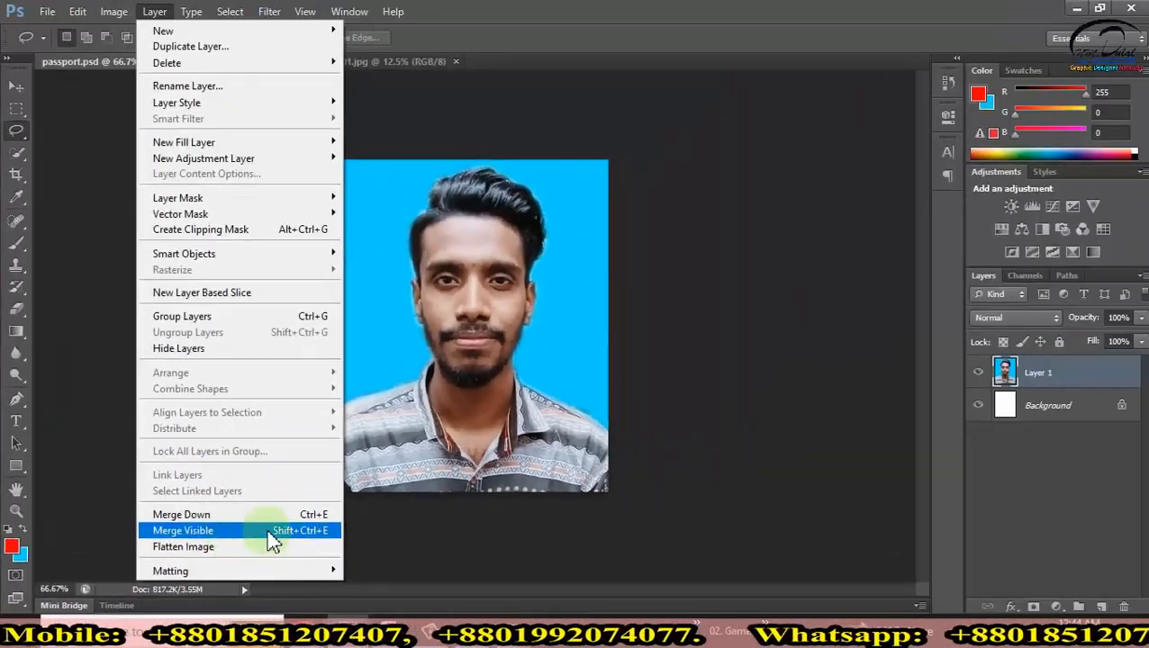
{"action": "left_click", "coordinate": [502, 407]}
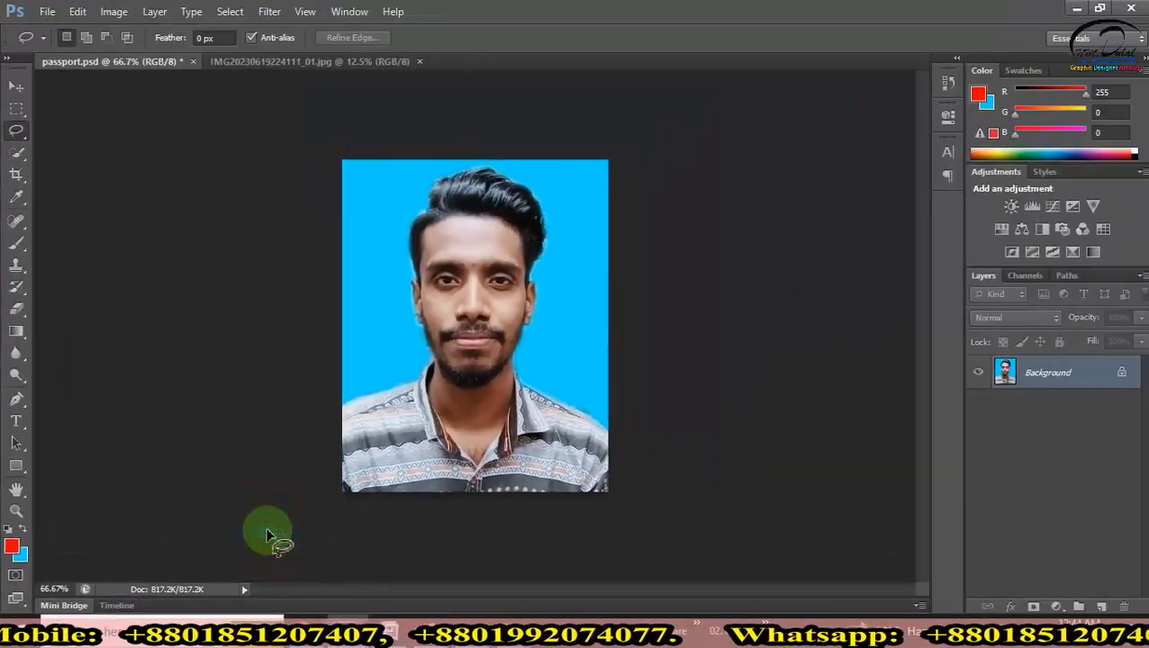
Create a new white document from the U.S. Paper preset in Letter size, 8.5 × 11 inches, at 300 pixels/inch
{"action": "left_click", "coordinate": [77, 13]}
{"action": "left_click", "coordinate": [59, 31]}
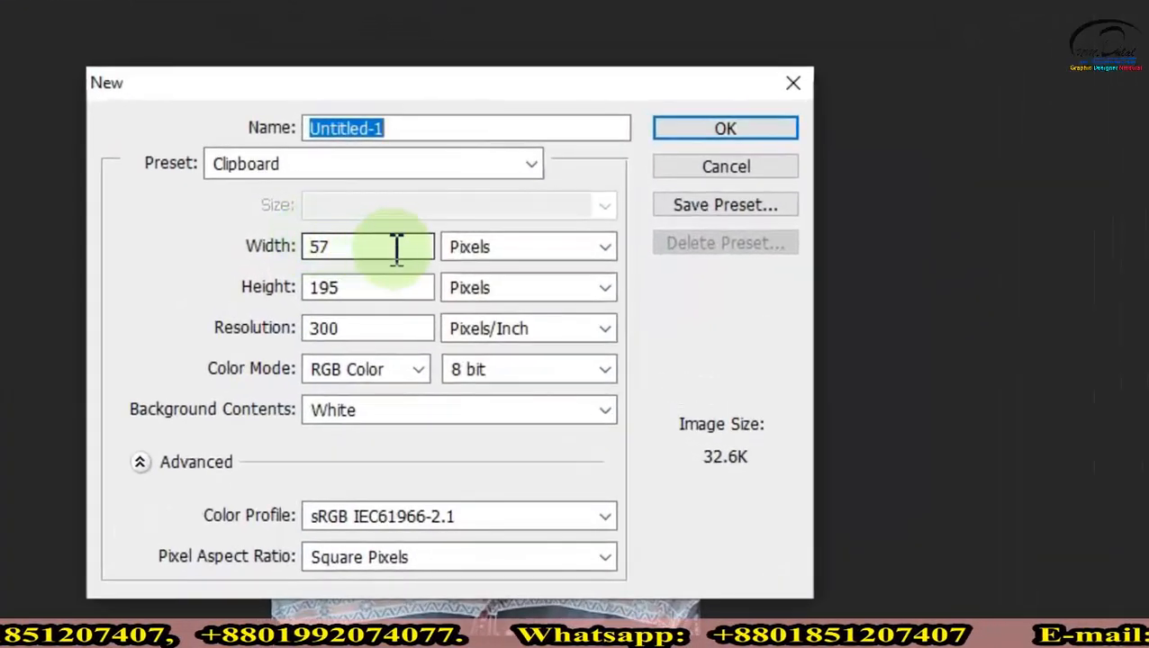
{"action": "left_click", "coordinate": [529, 164]}
{"action": "left_click", "coordinate": [234, 259]}
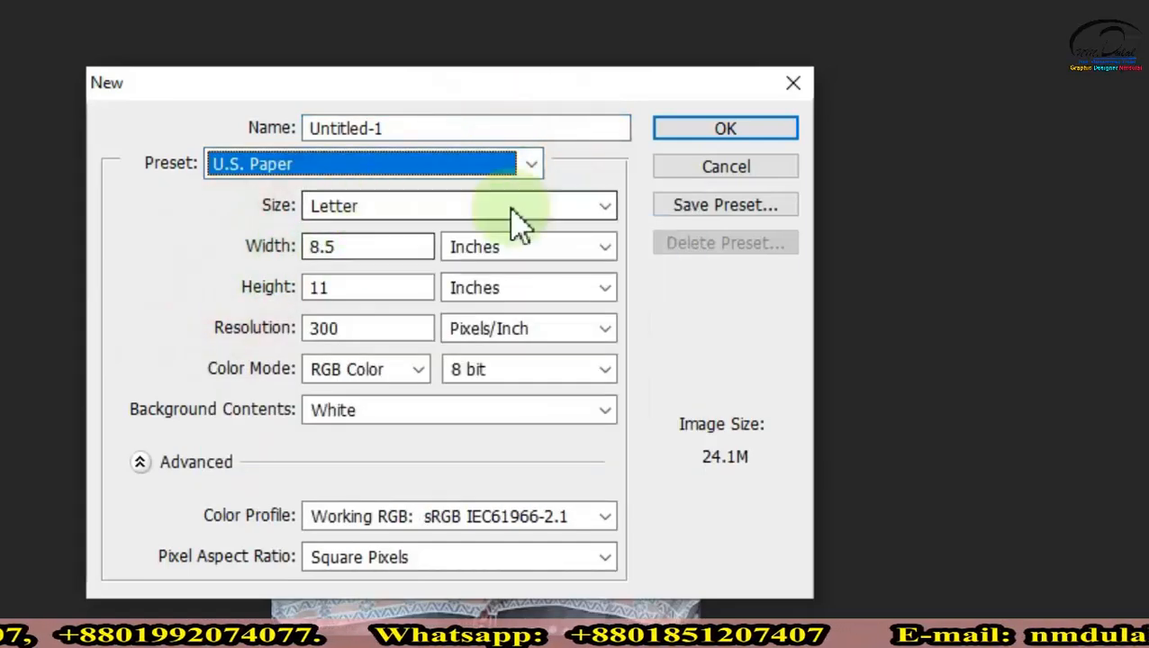
{"action": "left_click", "coordinate": [563, 213]}
{"action": "left_click", "coordinate": [437, 231]}
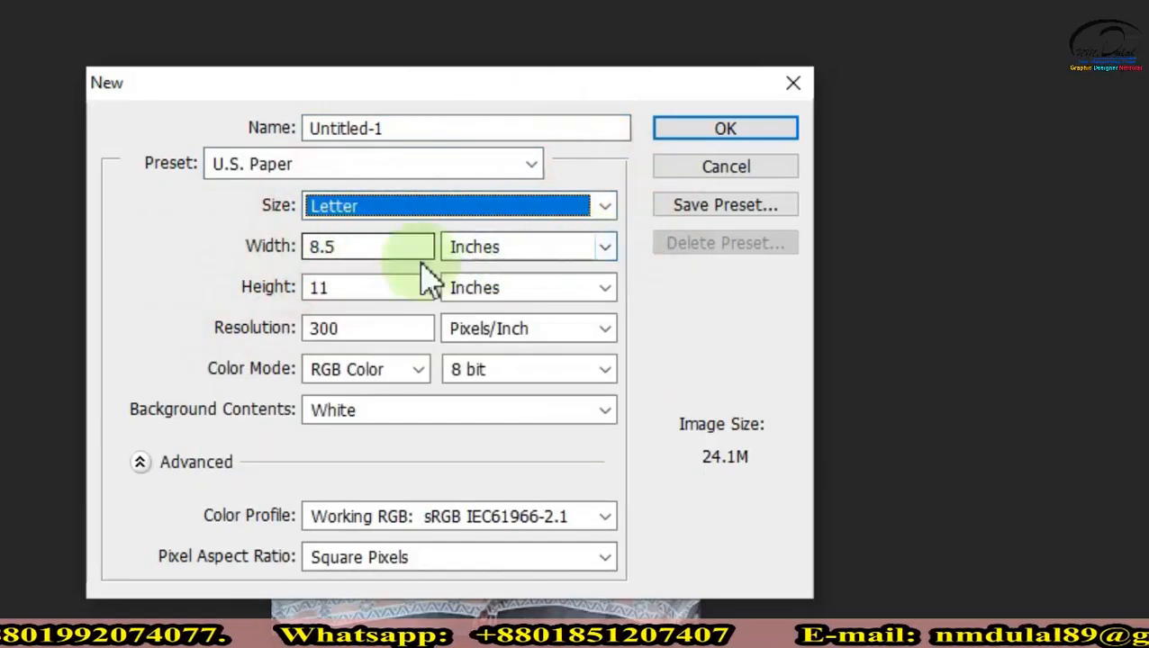
{"action": "left_click", "coordinate": [360, 329]}
{"action": "left_click_drag", "start_coordinate": [339, 330], "coordinate": [181, 326]}
{"action": "type", "text": "300"}
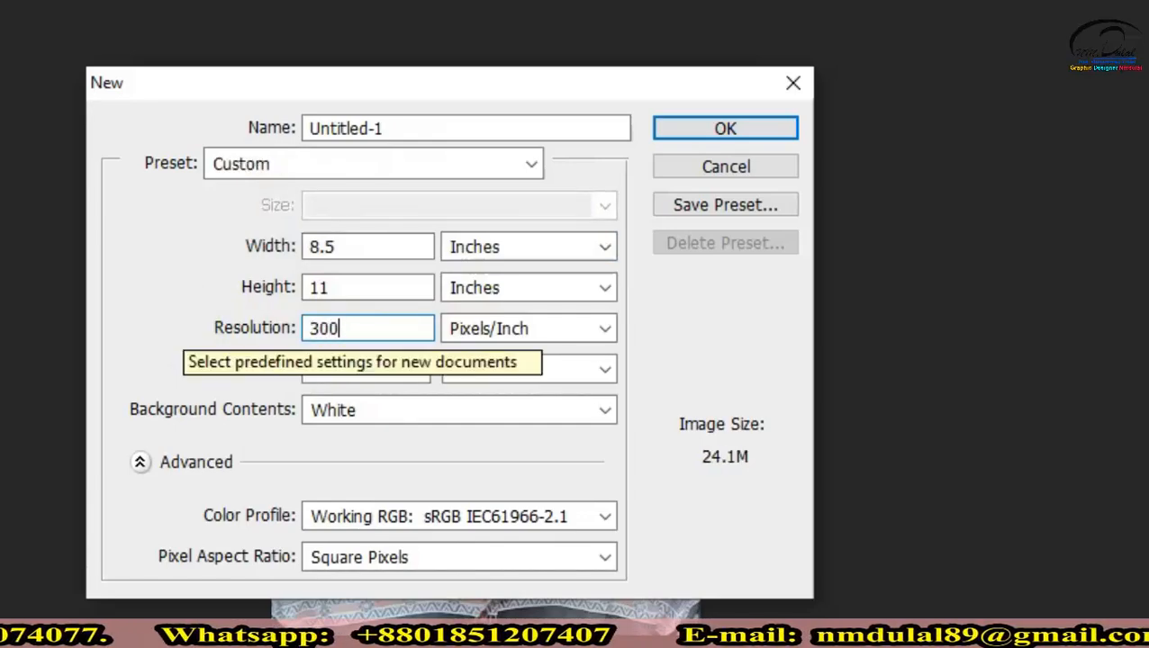
{"action": "left_click", "coordinate": [197, 291]}
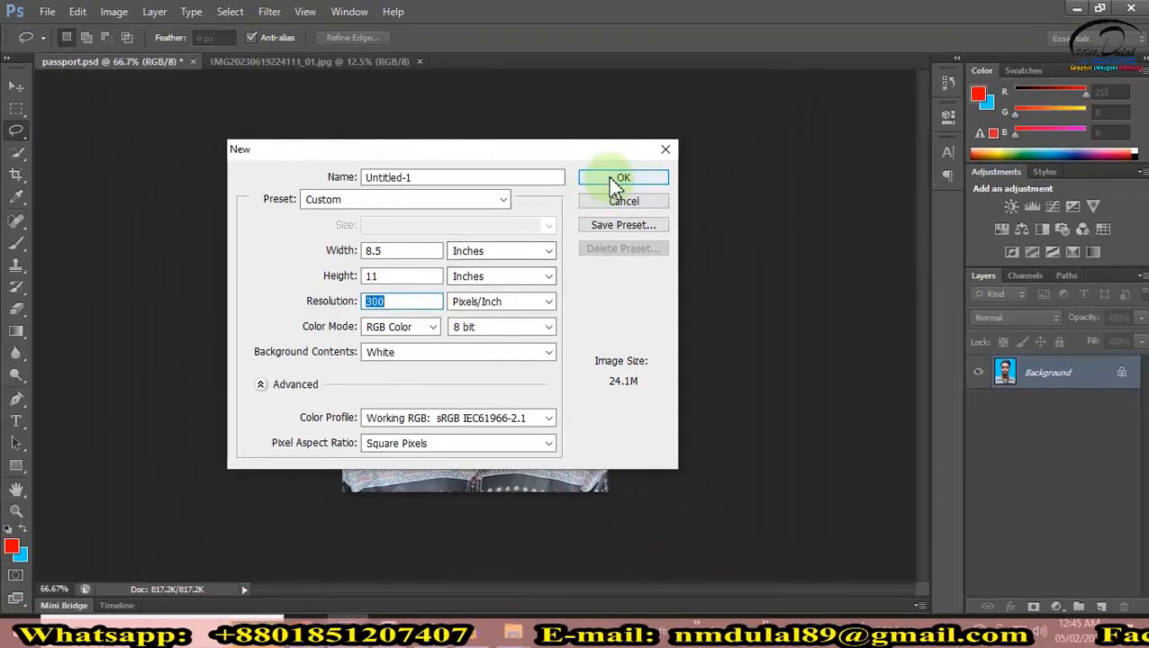
{"action": "left_click", "coordinate": [725, 128]}
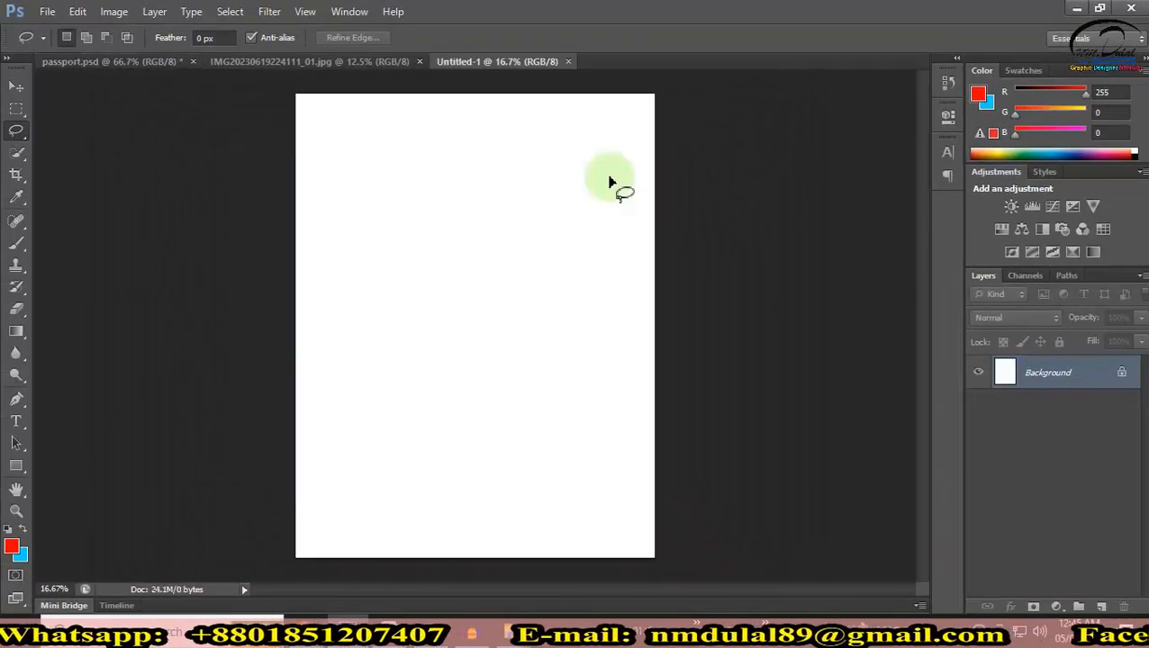
Move the finished passport photo from passport.psd into the new Letter document and place it near the page's upper-left corner
{"action": "left_click", "coordinate": [141, 61]}
{"action": "left_click", "coordinate": [16, 87]}
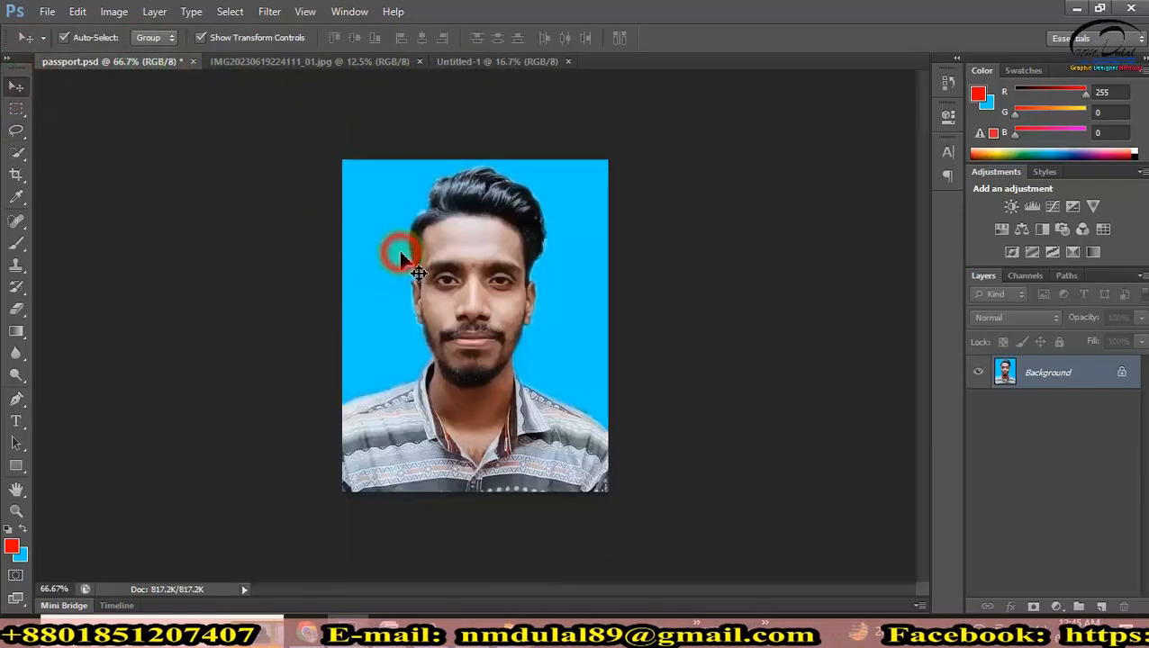
{"action": "left_click_drag", "start_coordinate": [438, 279], "coordinate": [358, 176]}
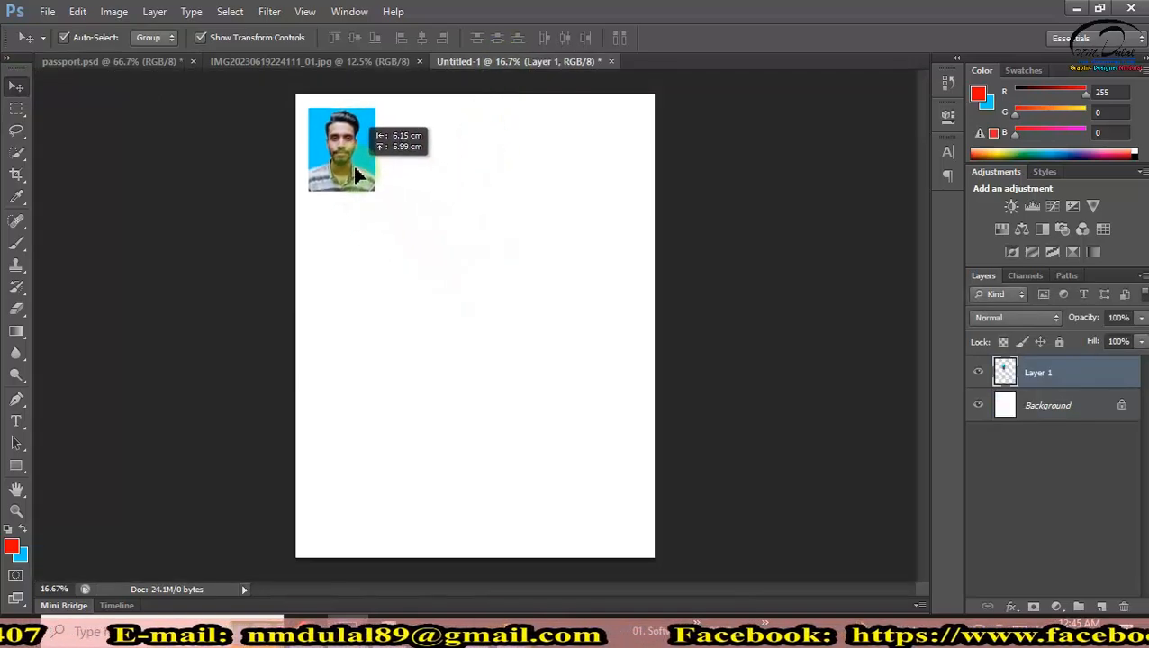
Duplicate the photo layer and shift the copy about 16 cm horizontally to the page's upper-right corner
{"action": "right_click", "coordinate": [1029, 373]}
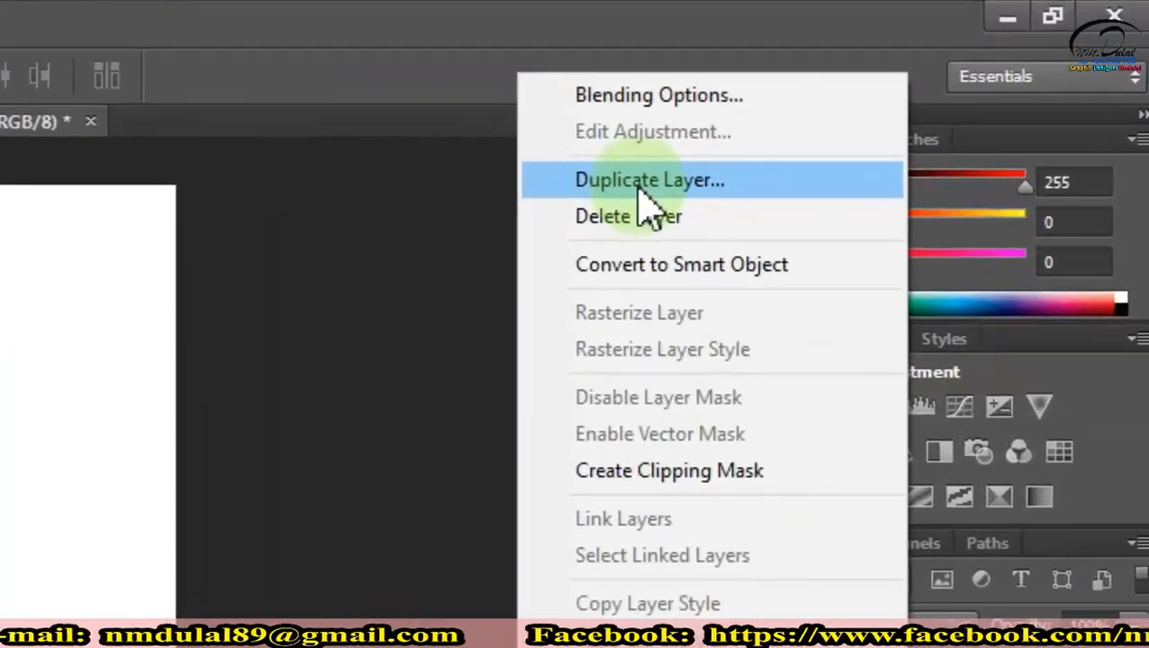
{"action": "left_click", "coordinate": [896, 89]}
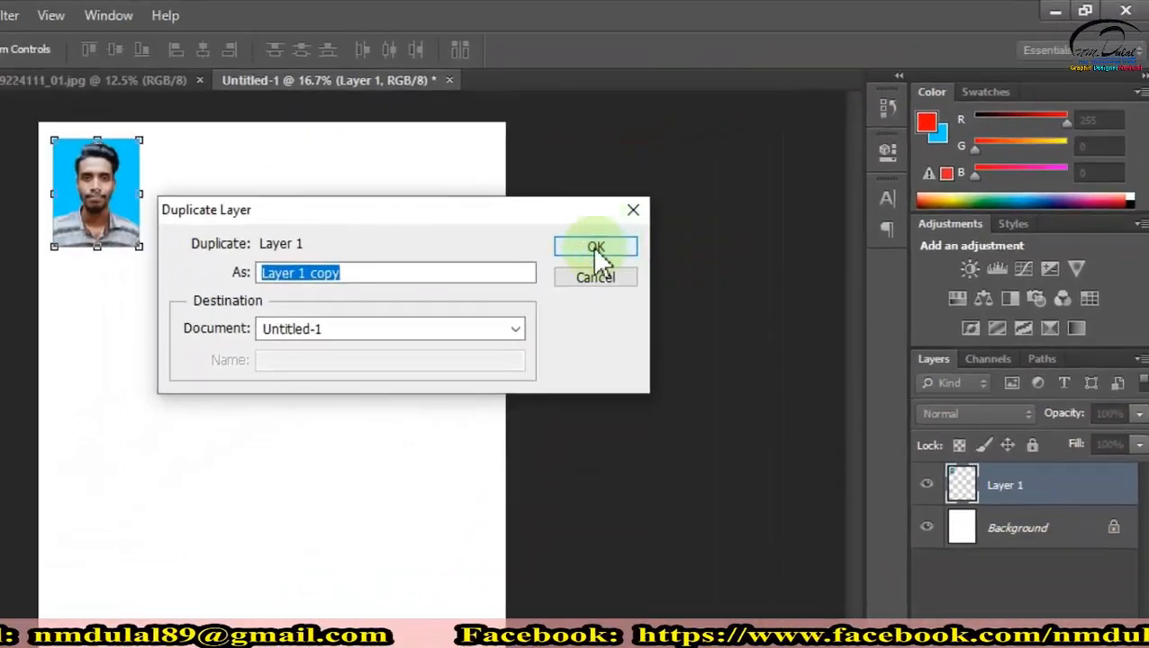
{"action": "left_click", "coordinate": [311, 372]}
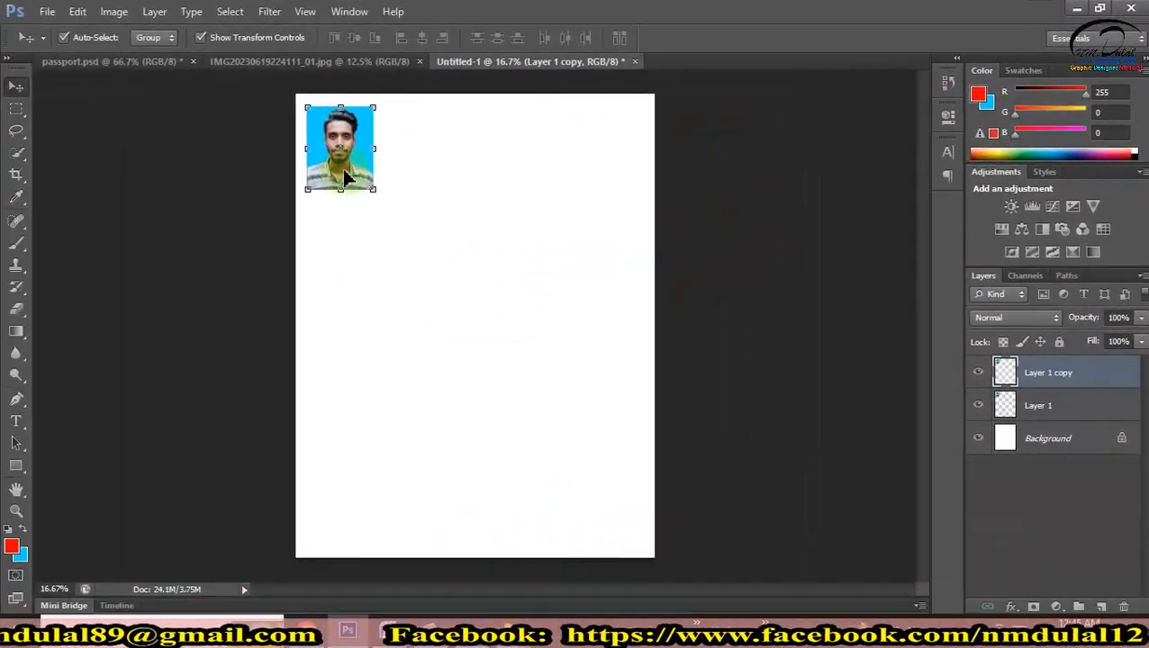
{"action": "left_click_drag", "start_coordinate": [262, 198], "coordinate": [557, 196]}
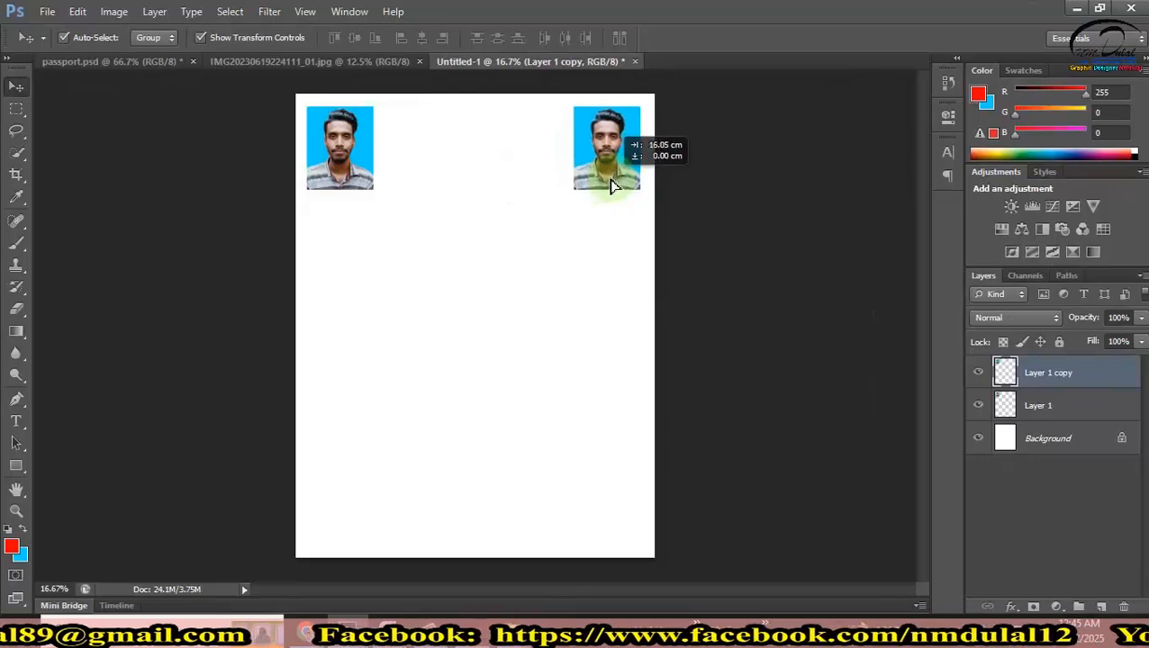
Duplicate the upper-right photo and place the copy second in the row, beside the first photo
{"action": "right_click", "coordinate": [1055, 376]}
{"action": "left_click", "coordinate": [900, 89]}
{"action": "left_click", "coordinate": [730, 190]}
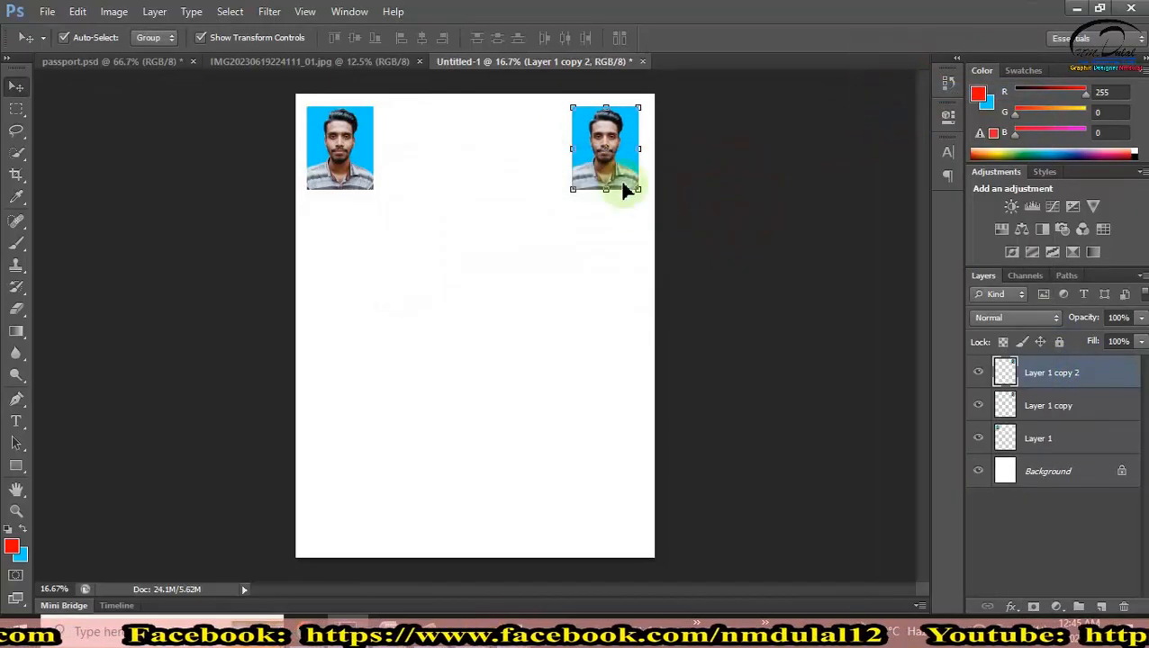
{"action": "left_click_drag", "start_coordinate": [624, 190], "coordinate": [450, 191]}
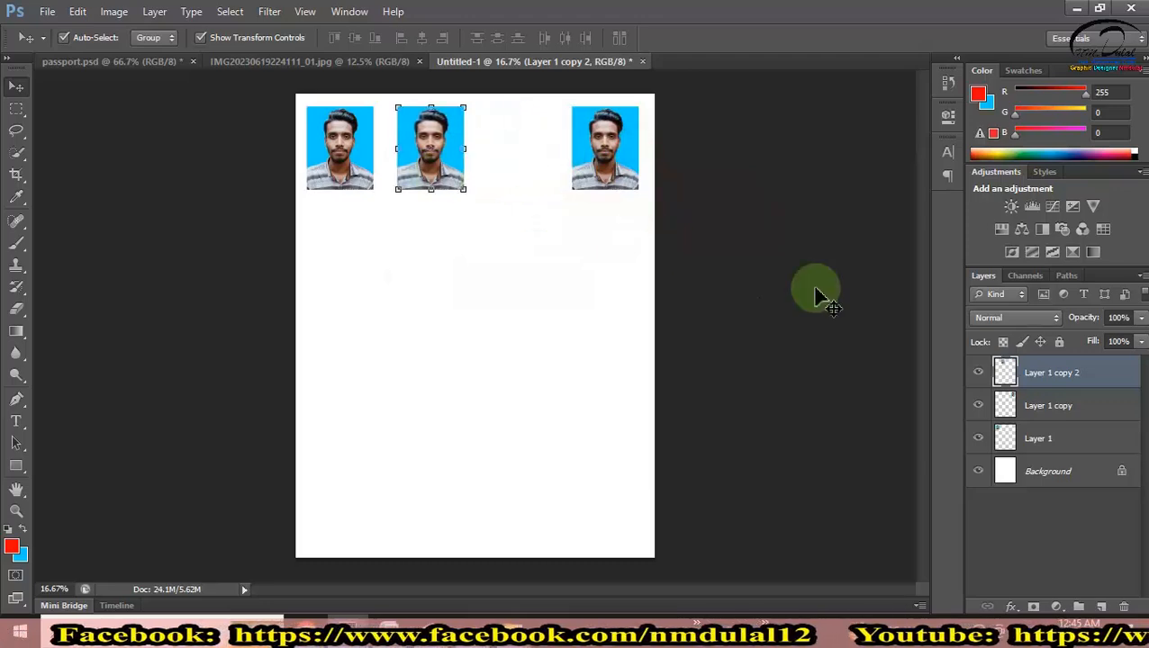
Duplicate the second photo and place the copy third in the row, filling the remaining gap
{"action": "right_click", "coordinate": [1026, 376]}
{"action": "left_click", "coordinate": [900, 89]}
{"action": "left_click", "coordinate": [729, 190]}
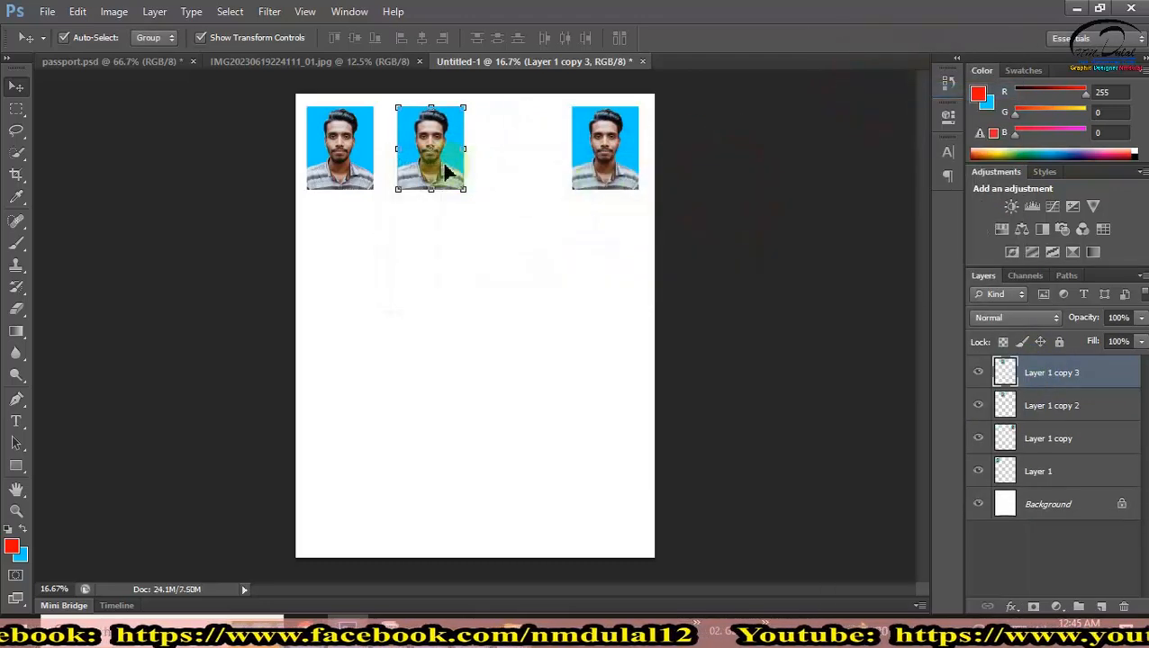
{"action": "left_click_drag", "start_coordinate": [447, 171], "coordinate": [521, 179]}
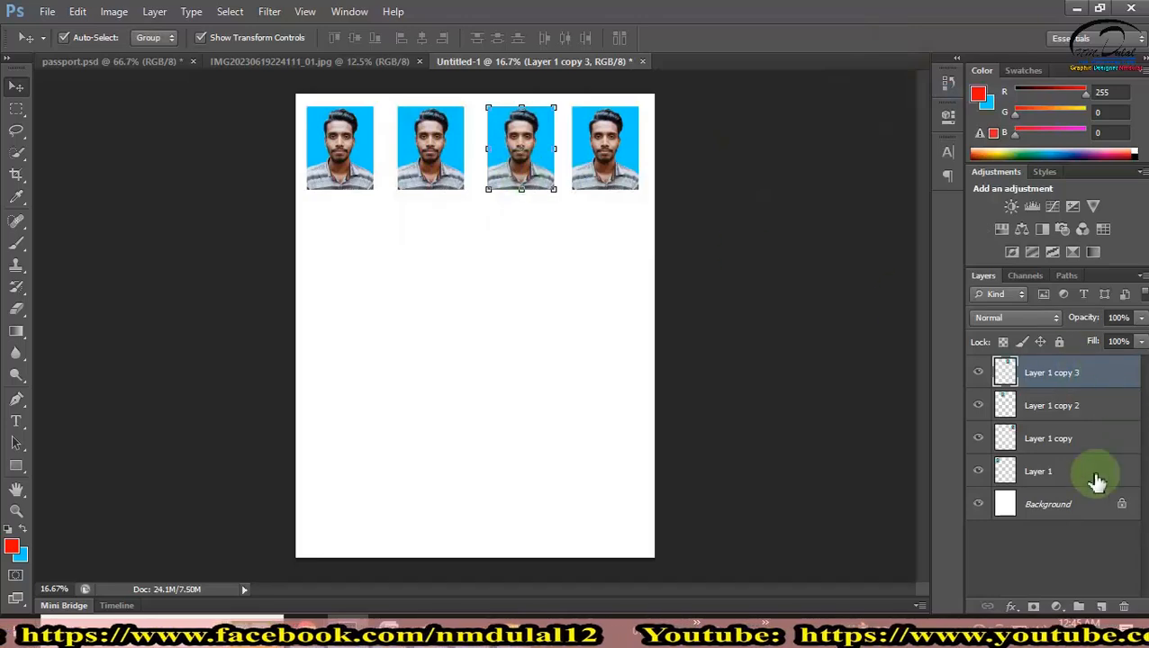
Select all four photo layers and distribute them evenly by their horizontal centers
{"action": "left_click", "coordinate": [1076, 477]}
{"action": "left_click", "coordinate": [1062, 379], "text": "shift"}
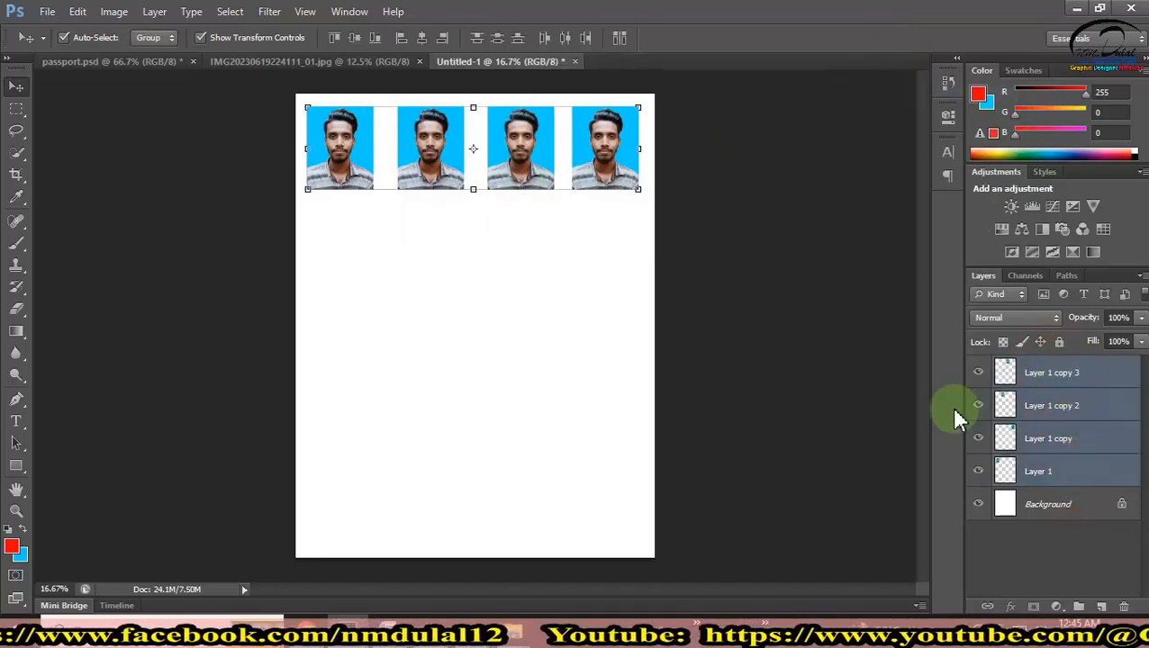
{"action": "key", "text": "v"}
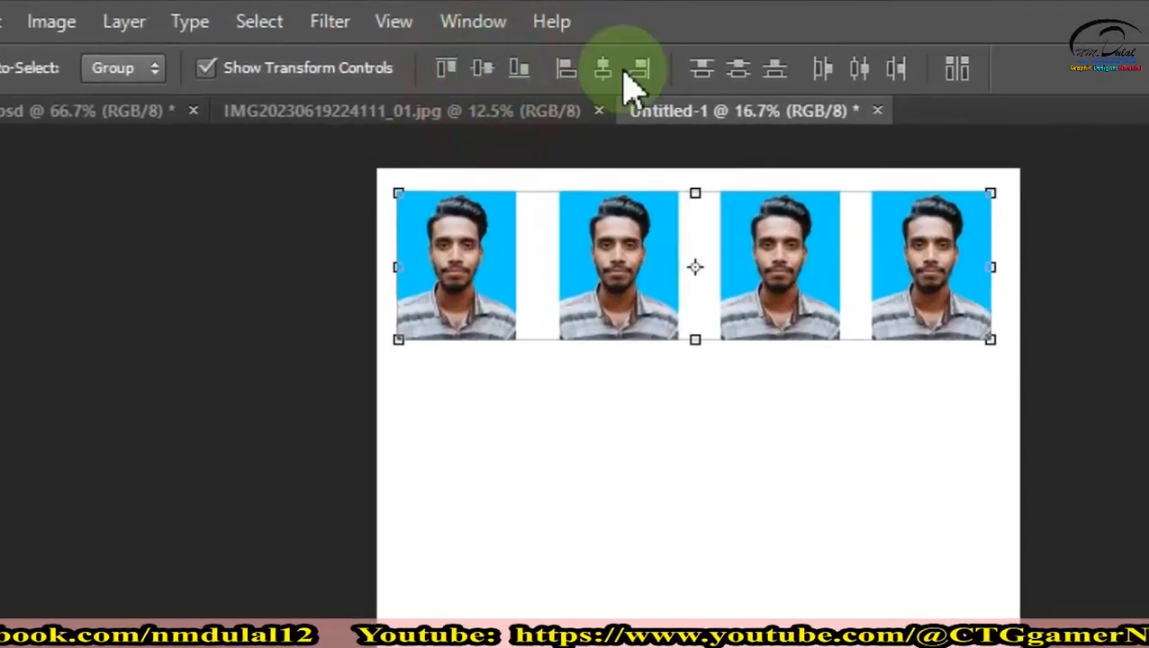
{"action": "left_click", "coordinate": [867, 74]}
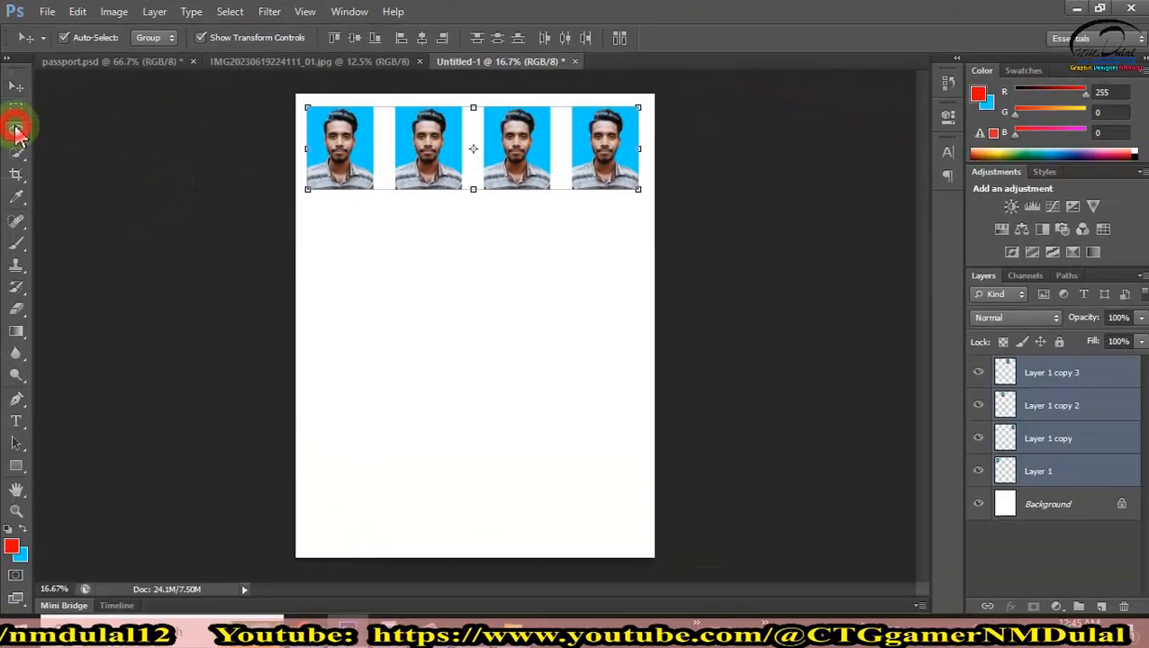
Select the four photo layers without the Background and merge them into a single row layer
{"action": "left_click", "coordinate": [16, 131]}
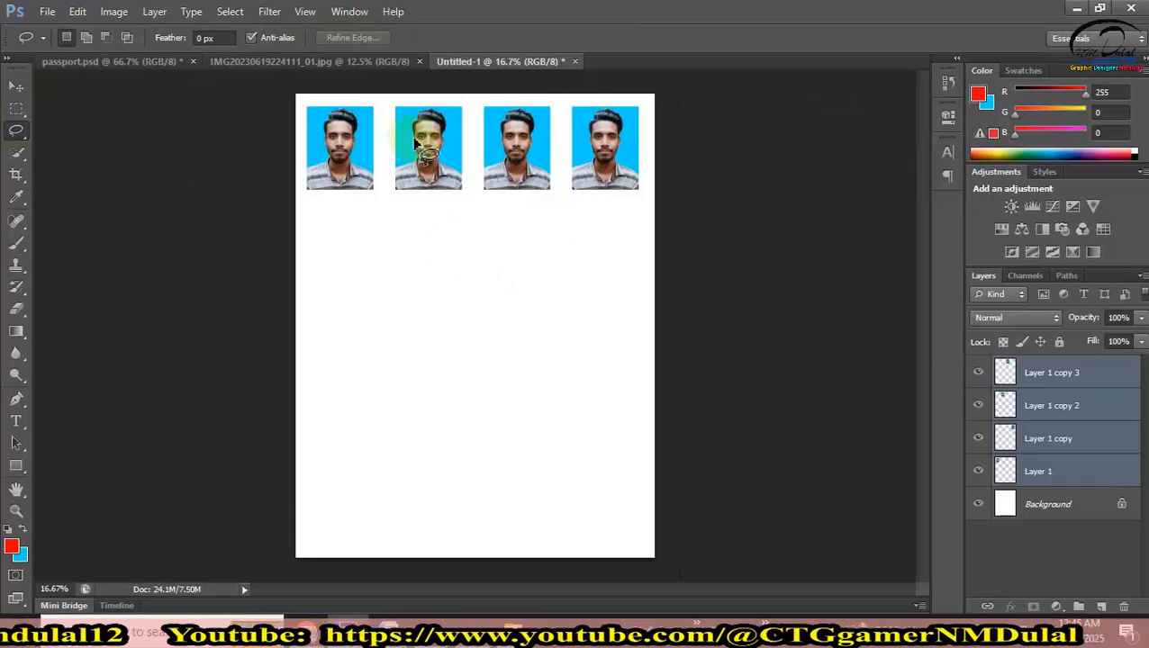
{"action": "left_click", "coordinate": [1057, 535]}
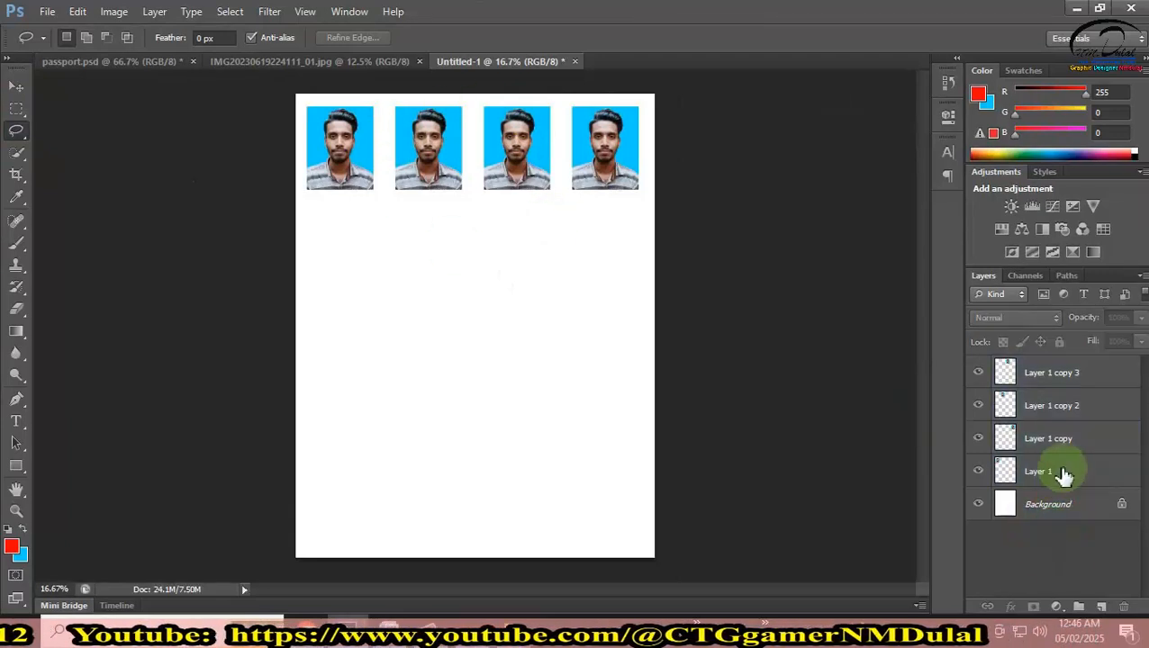
{"action": "left_click", "coordinate": [1055, 470]}
{"action": "left_click", "coordinate": [1040, 382], "text": "shift"}
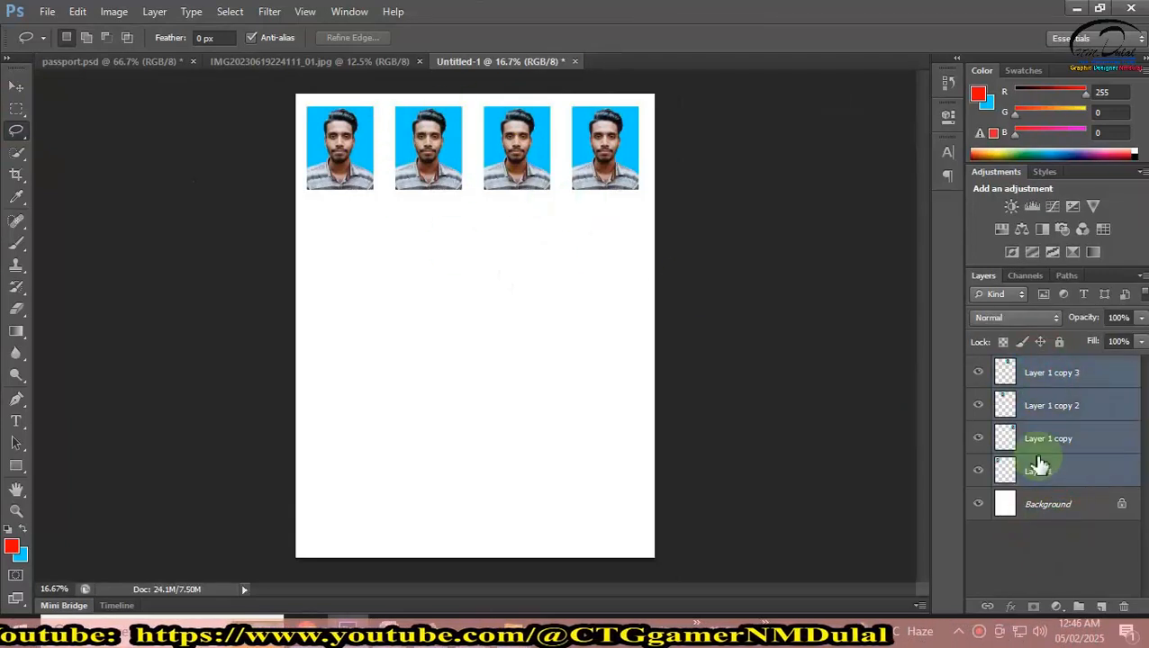
{"action": "left_click", "coordinate": [1049, 545]}
{"action": "left_click", "coordinate": [1040, 472]}
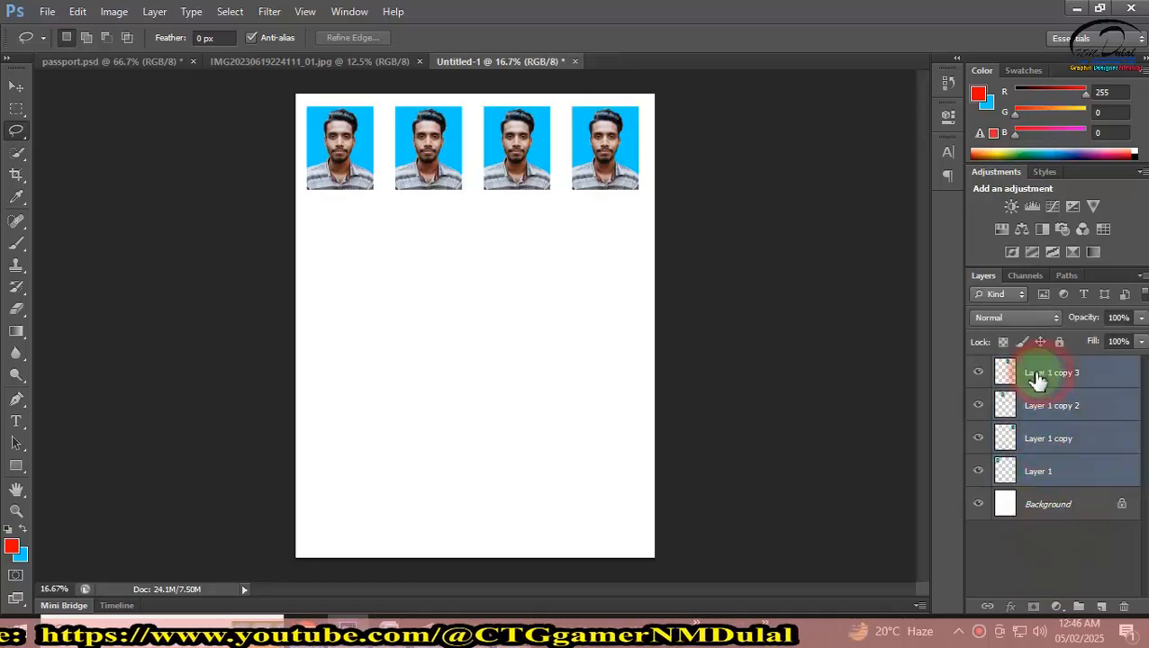
{"action": "left_click", "coordinate": [154, 11]}
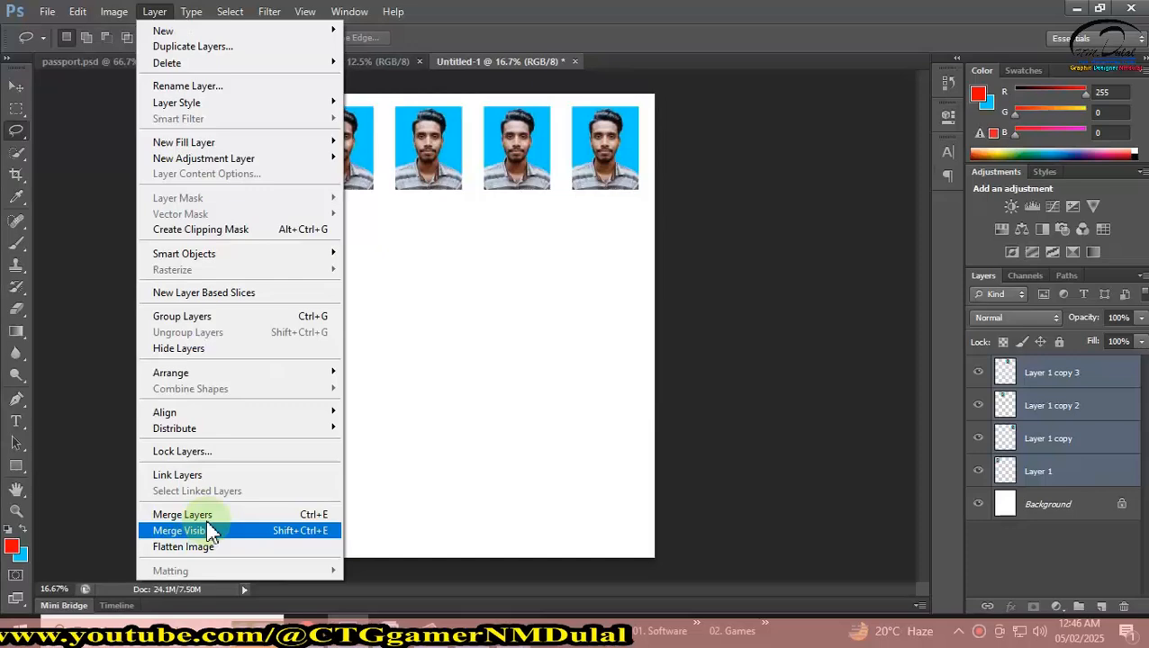
{"action": "left_click", "coordinate": [337, 397]}
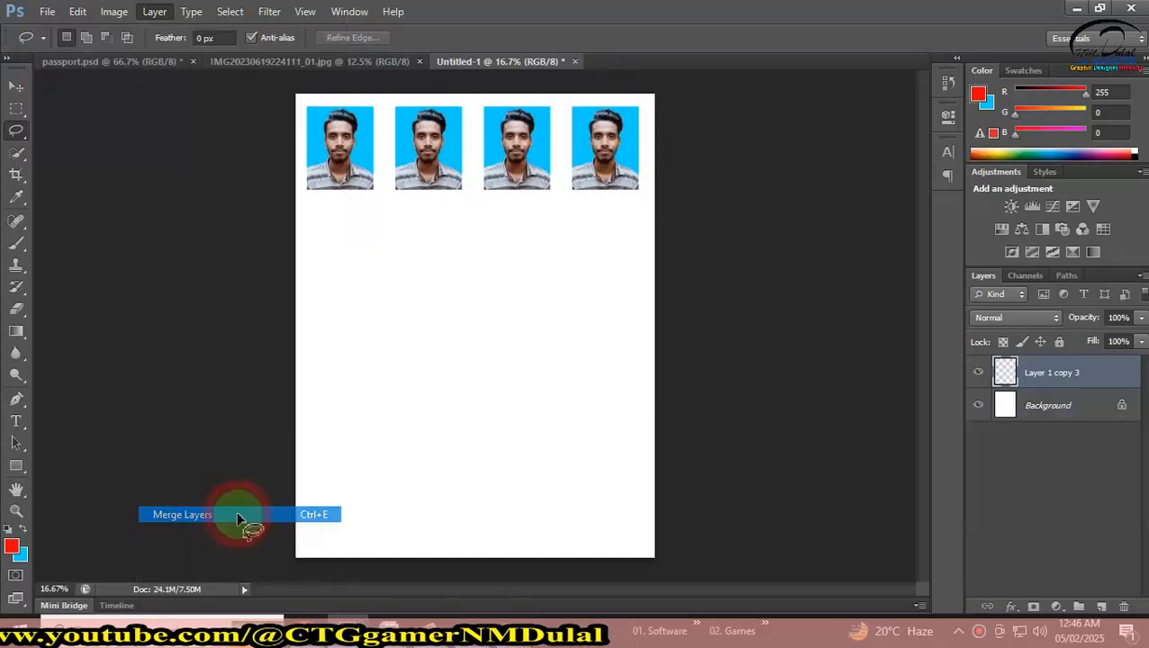
Duplicate the merged row of photos and move the copy about 6.35 cm straight down as a second row
{"action": "right_click", "coordinate": [1065, 379]}
{"action": "left_click", "coordinate": [1009, 90]}
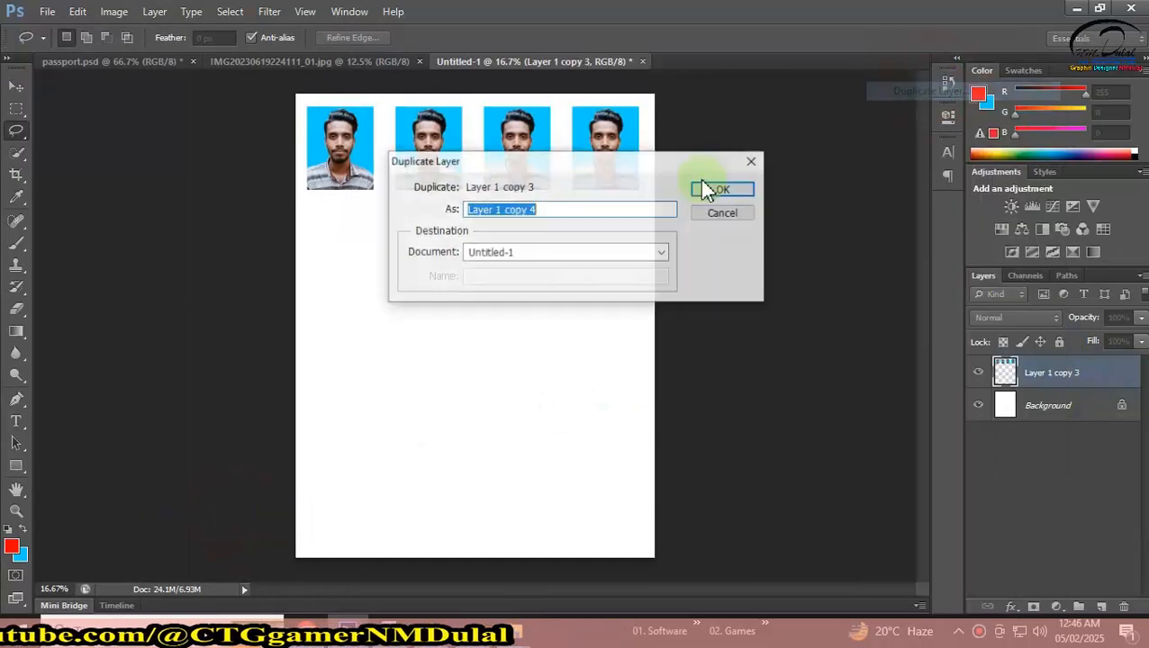
{"action": "left_click", "coordinate": [702, 189]}
{"action": "left_click", "coordinate": [17, 88]}
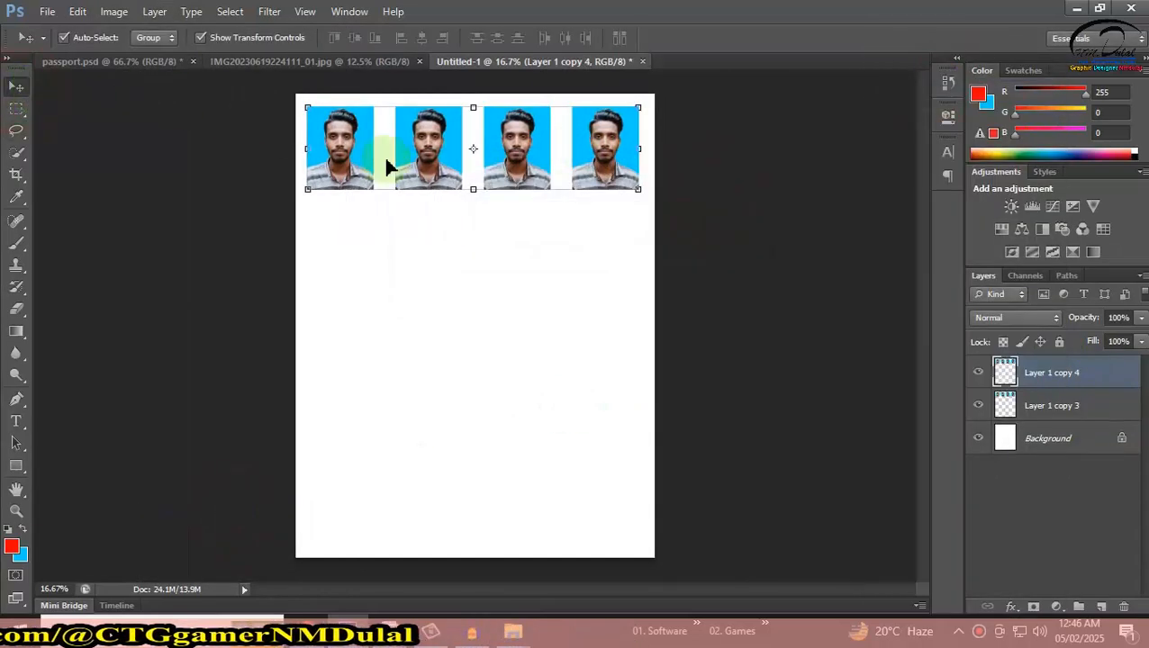
{"action": "left_click_drag", "start_coordinate": [430, 165], "coordinate": [432, 262]}
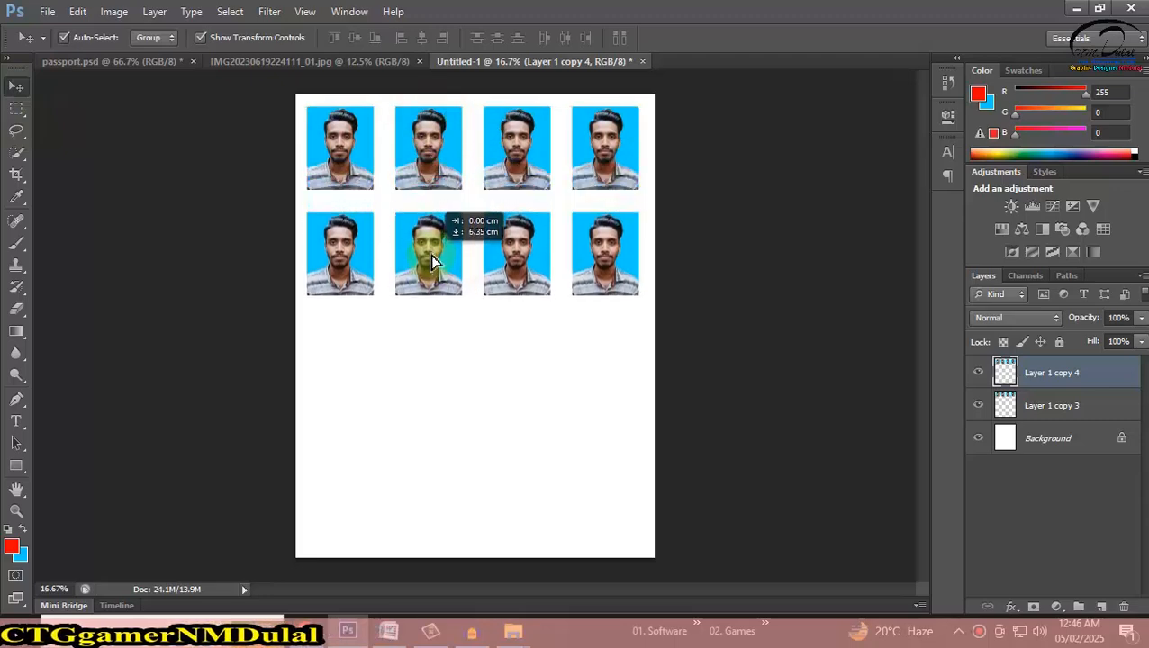
Duplicate the photo row twice more, placing the copies below the second row as the third and fourth rows
{"action": "right_click", "coordinate": [1036, 379]}
{"action": "left_click", "coordinate": [1051, 376]}
{"action": "left_click", "coordinate": [1043, 370]}
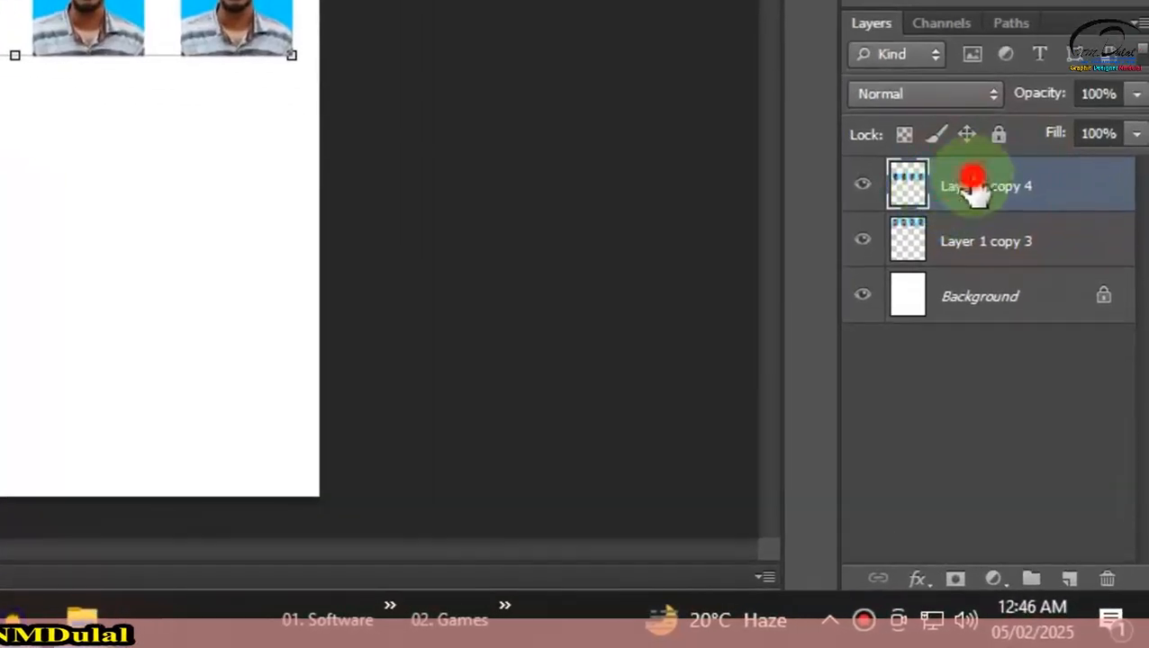
{"action": "left_click_drag", "start_coordinate": [972, 189], "coordinate": [1075, 571]}
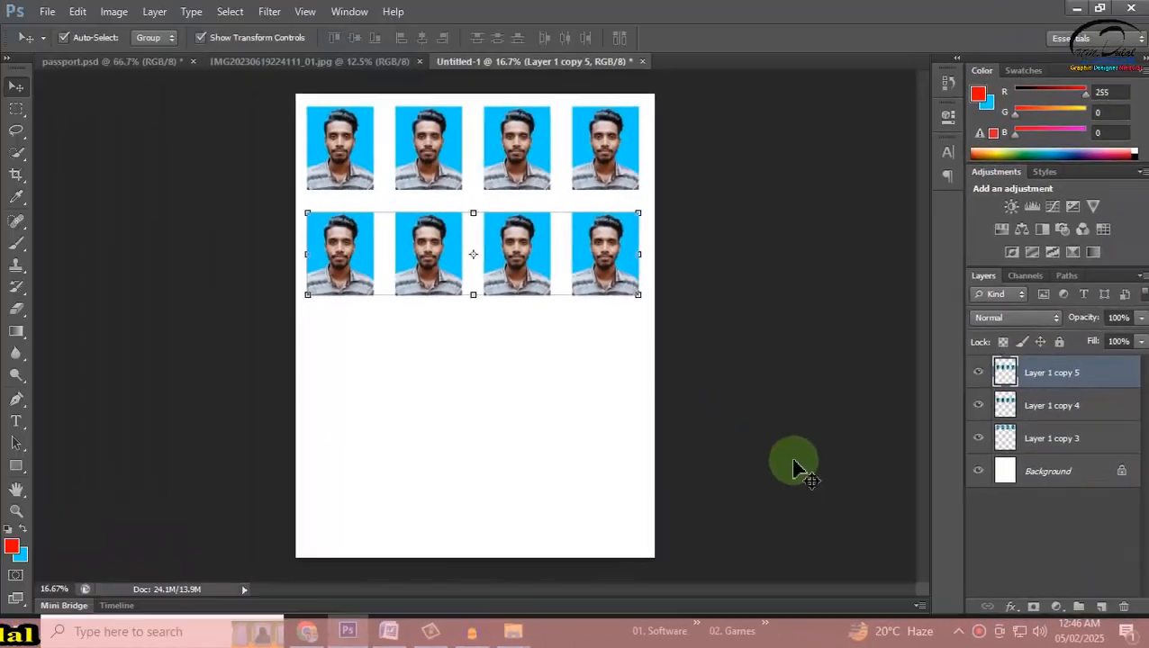
{"action": "left_click_drag", "start_coordinate": [509, 265], "coordinate": [506, 362]}
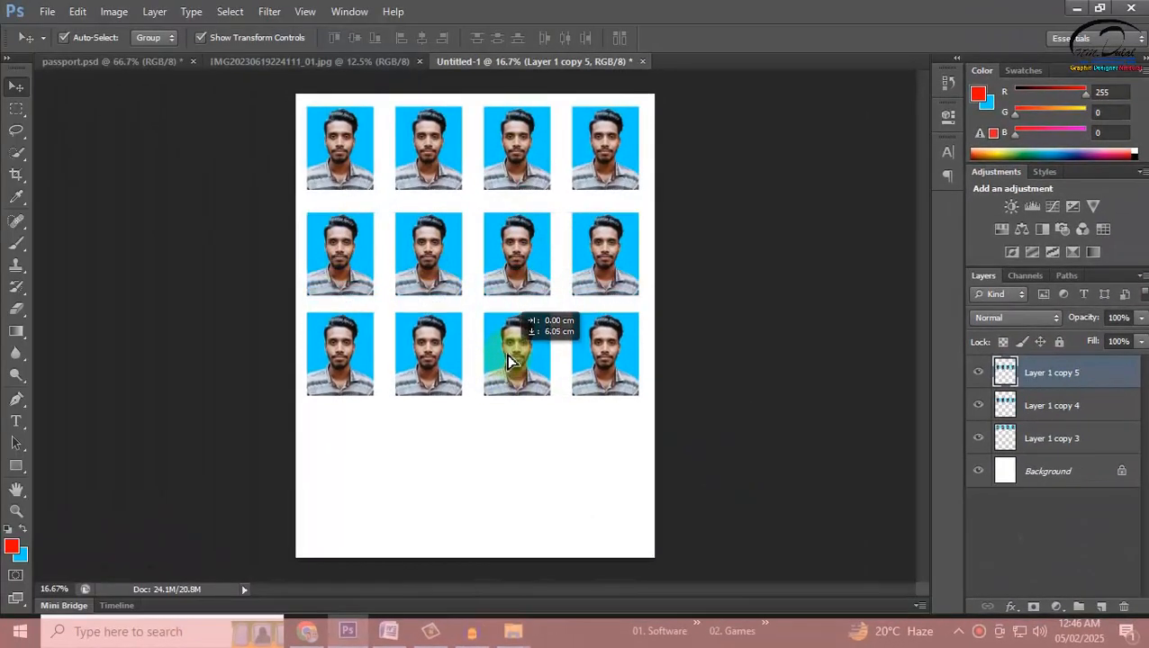
{"action": "left_click_drag", "start_coordinate": [1081, 466], "coordinate": [1100, 607]}
{"action": "left_click_drag", "start_coordinate": [529, 346], "coordinate": [527, 456]}
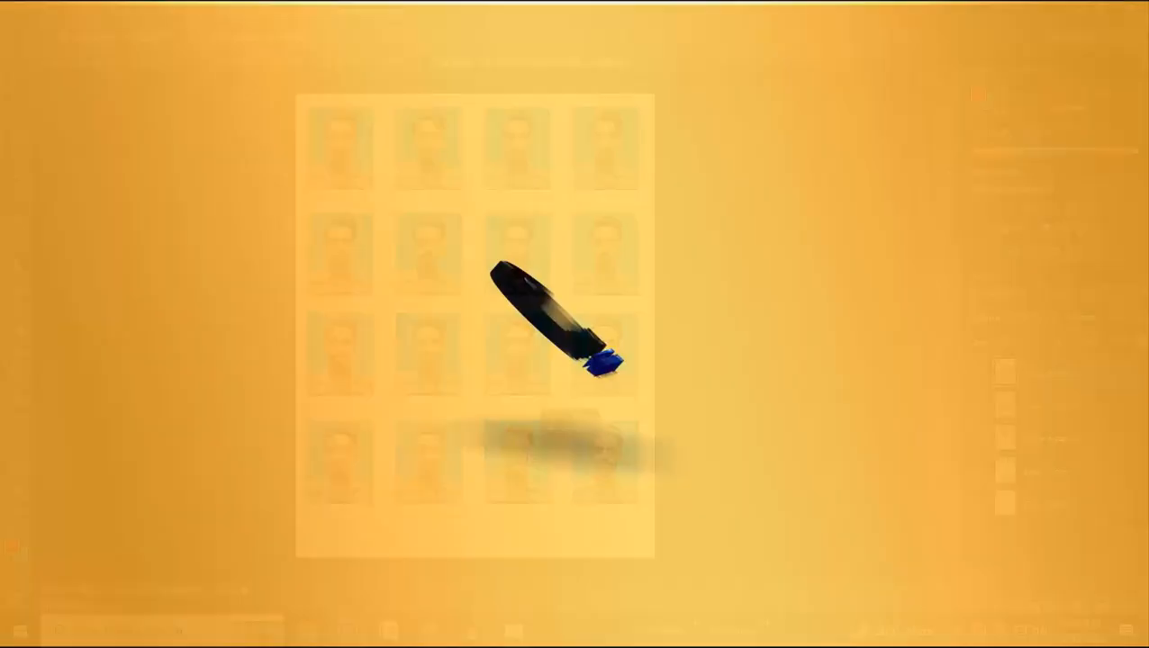